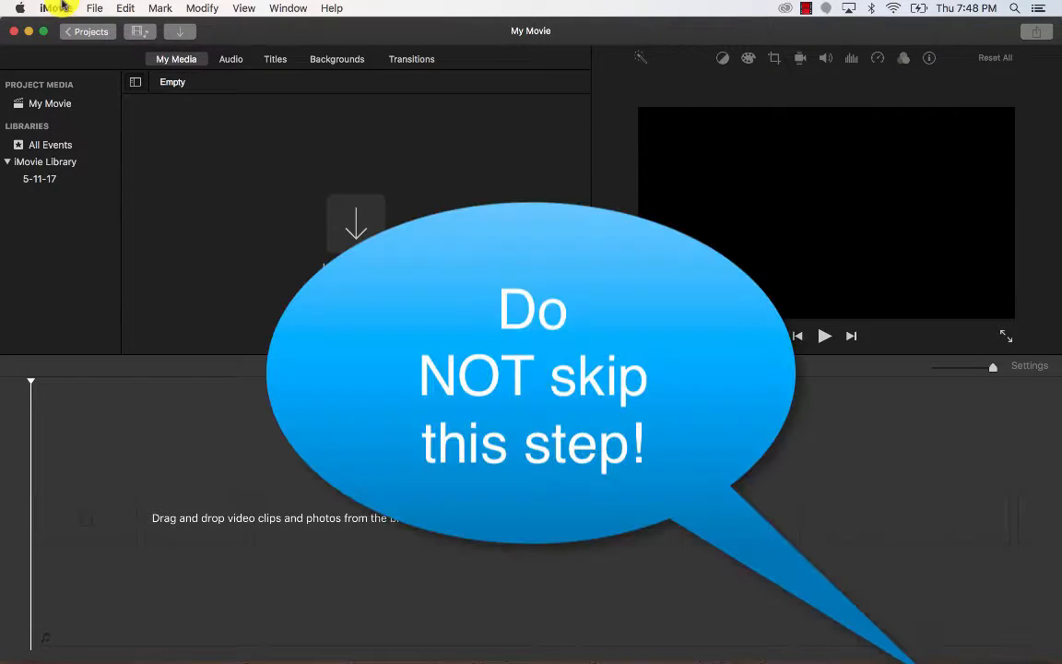
Set the default photo placement to Fit and the default photo duration to 0.1 s in the iMovie preferences
left_click(61, 8)
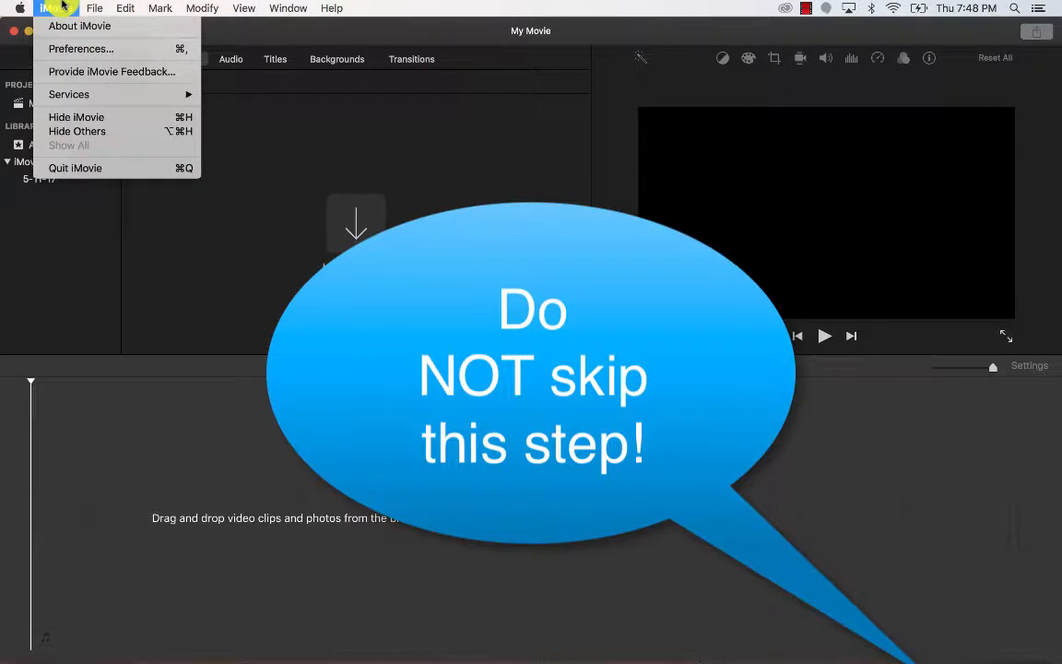
left_click(71, 48)
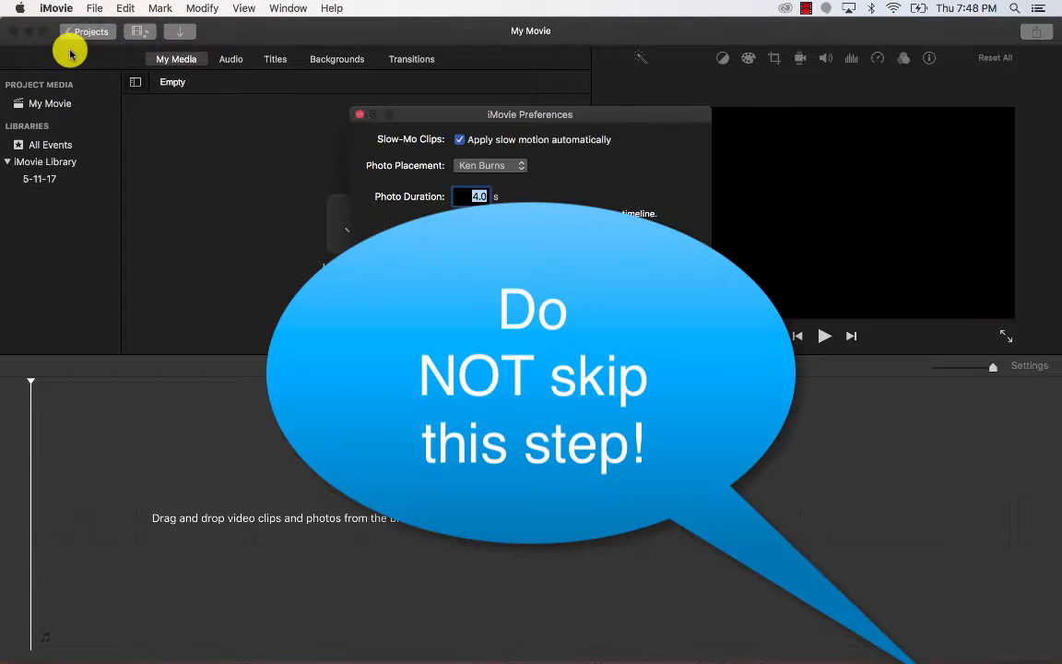
left_click(473, 166)
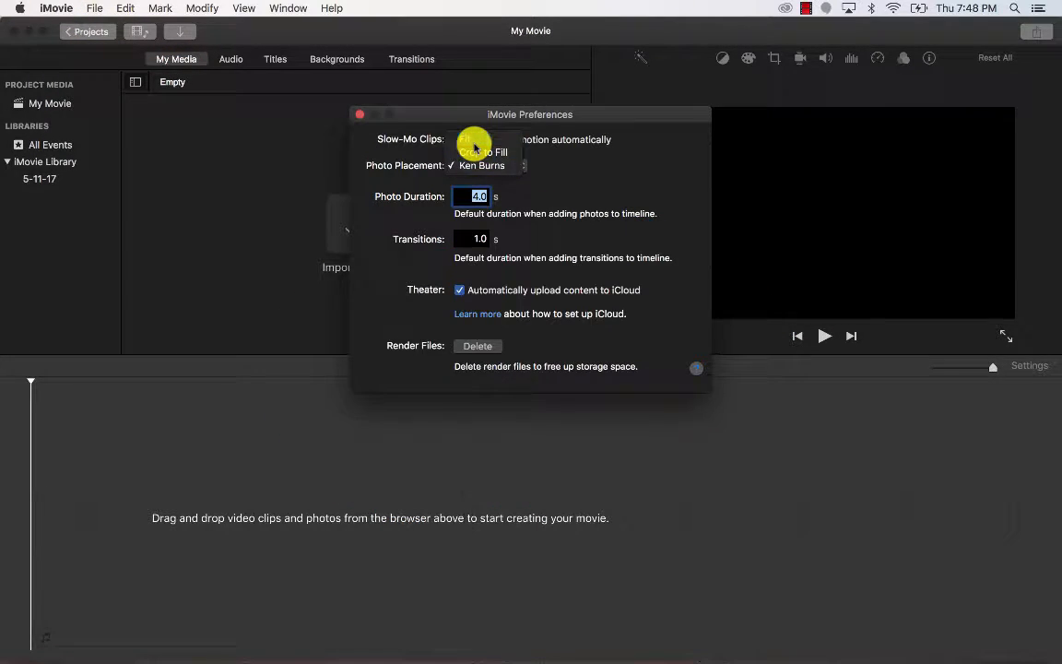
left_click(461, 140)
key("BackSpace")
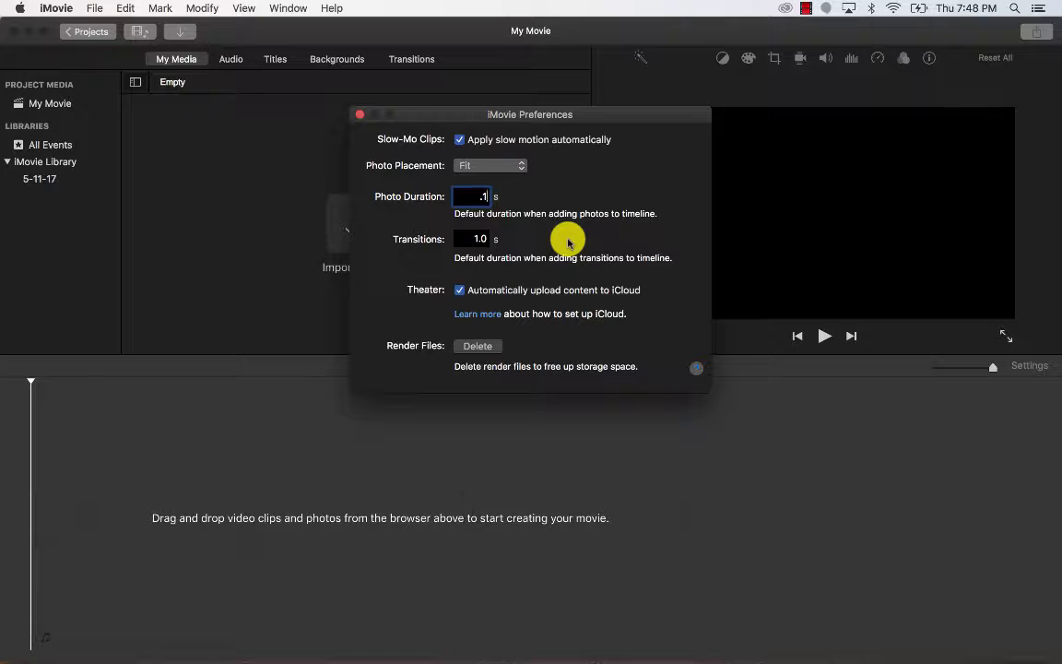
left_click(359, 118)
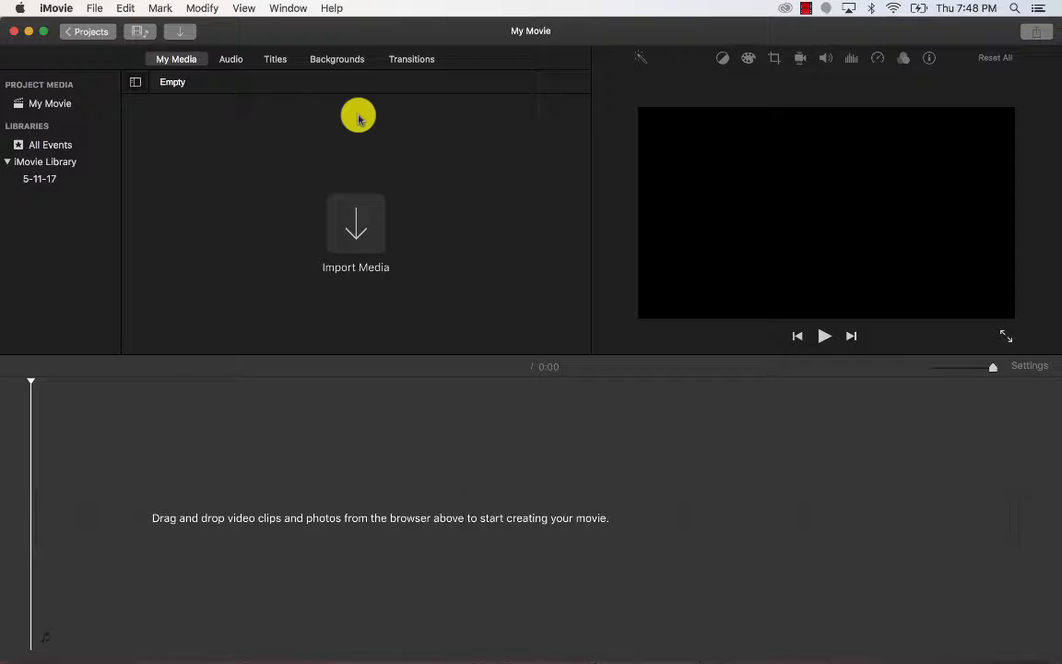
Import the "stop motion test" folder from the Desktop into the project media
left_click(182, 34)
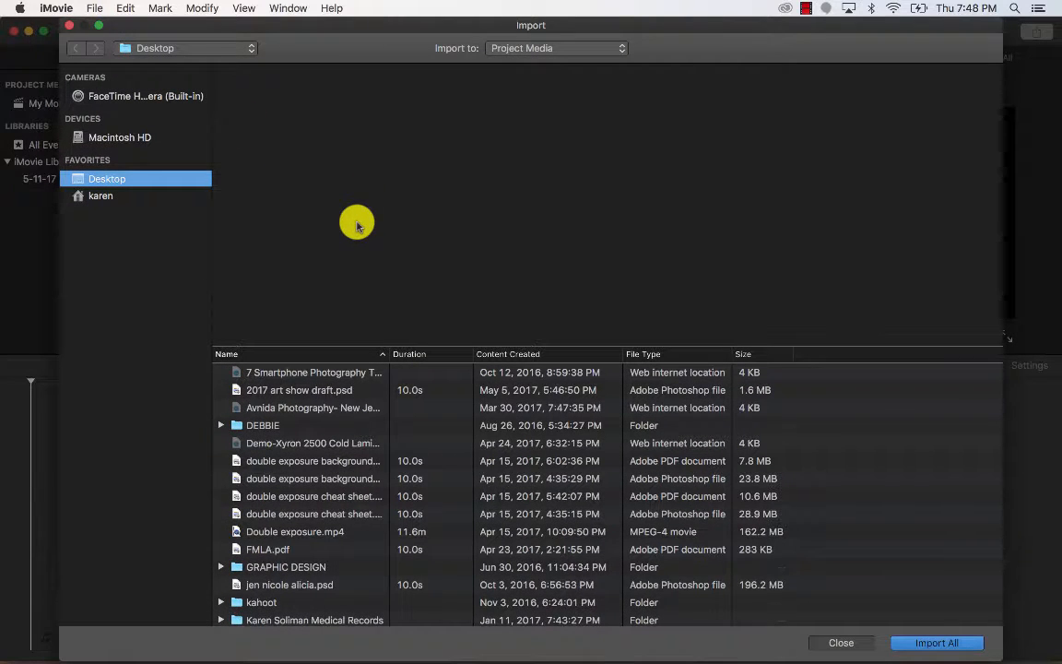
scroll(295, 554, "down", 10)
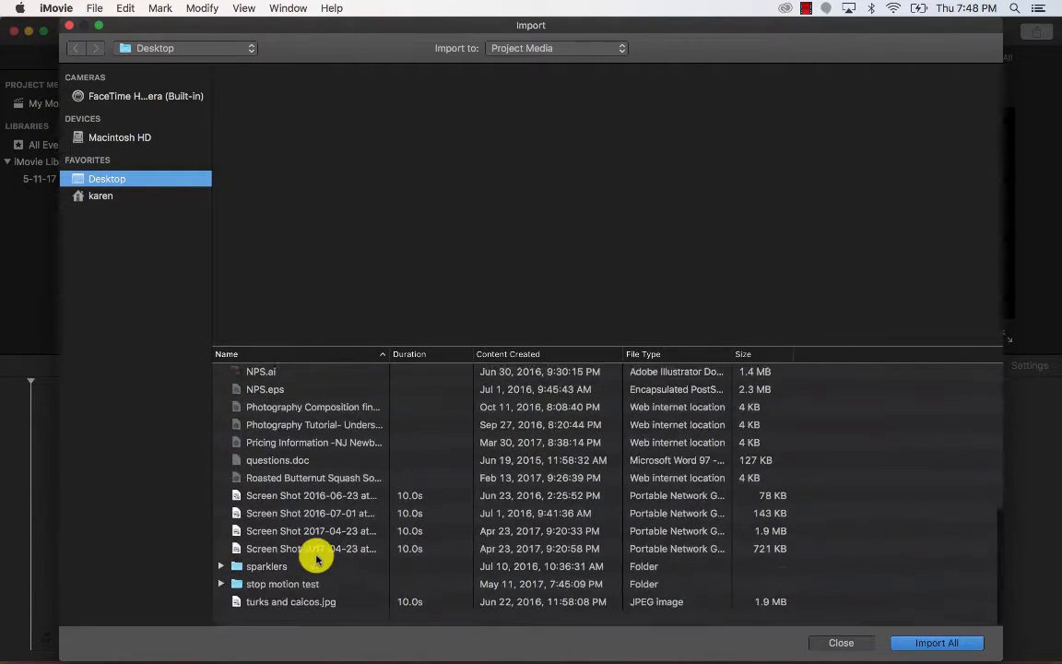
scroll(313, 559, "up", 1)
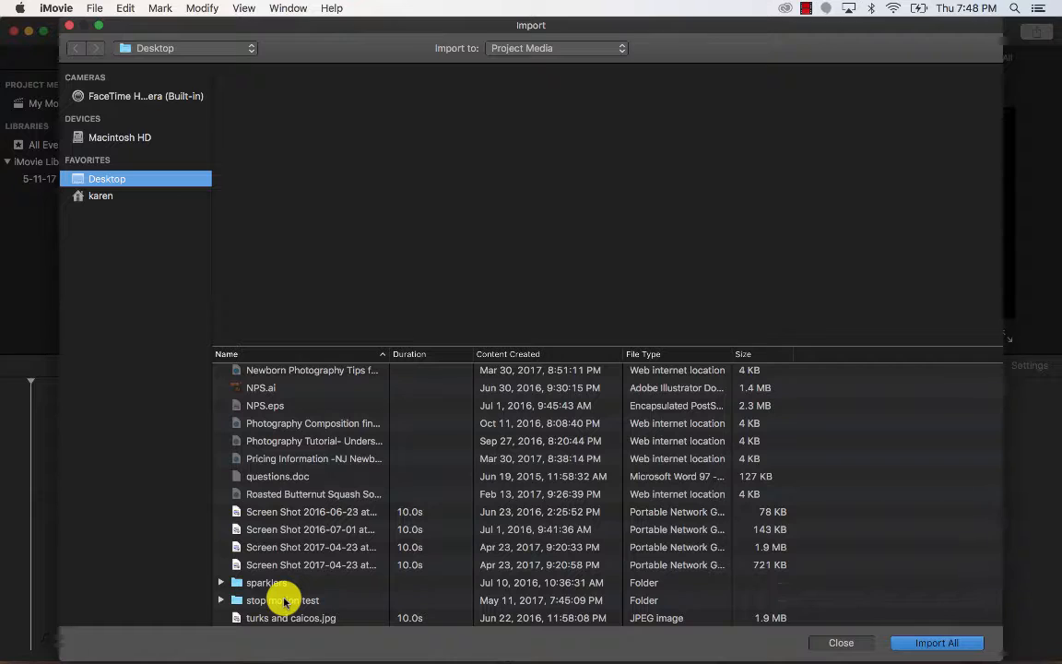
left_click(238, 601)
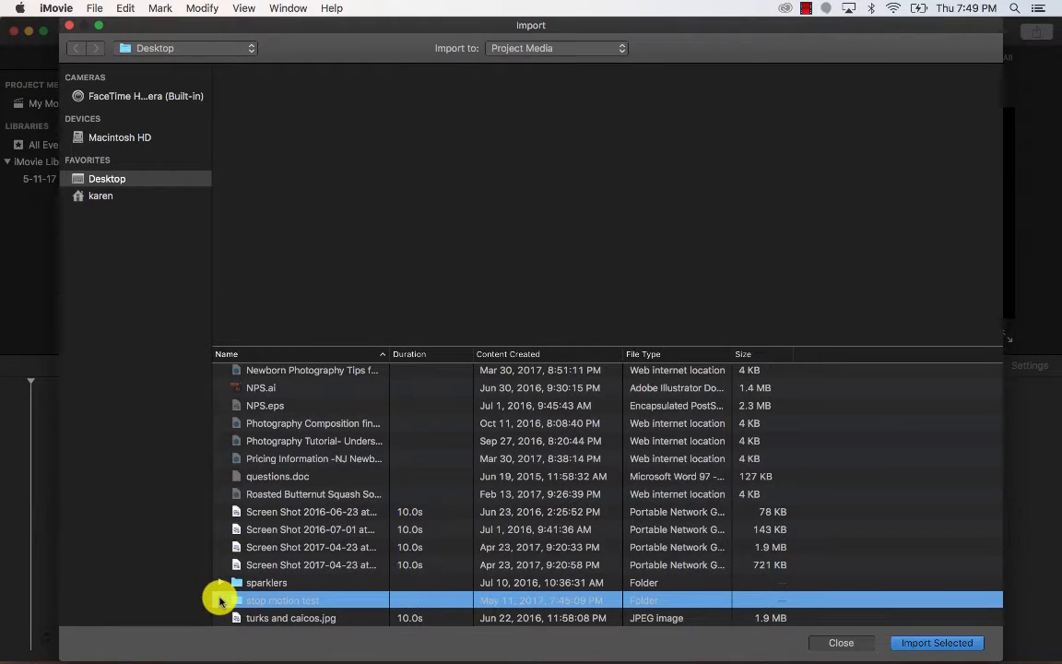
left_click(220, 600)
scroll(221, 601, "down", 5)
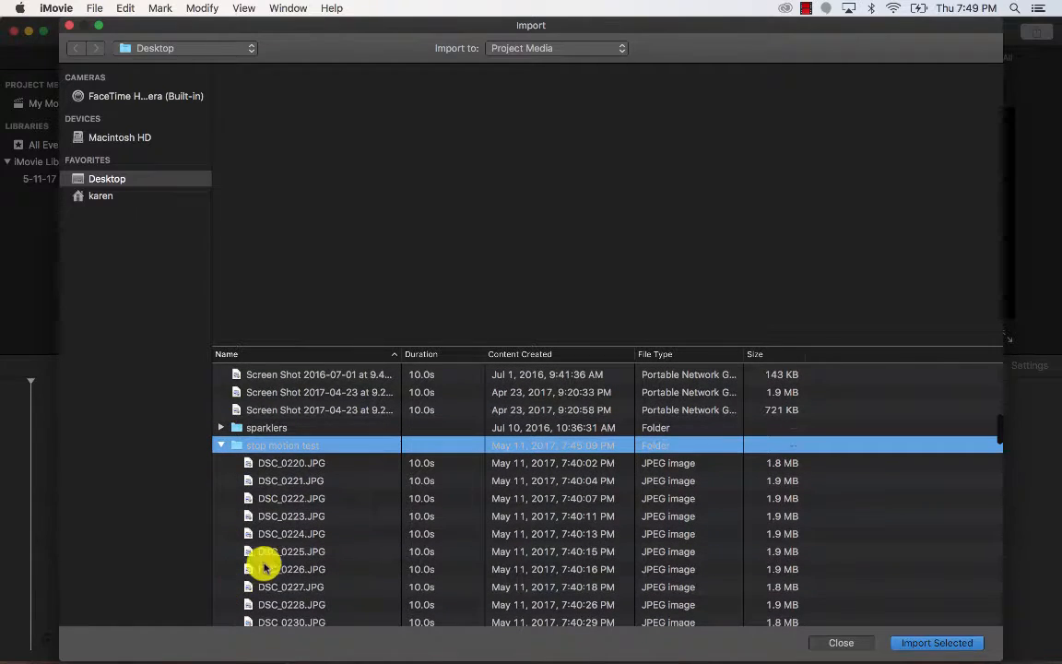
left_click(965, 640)
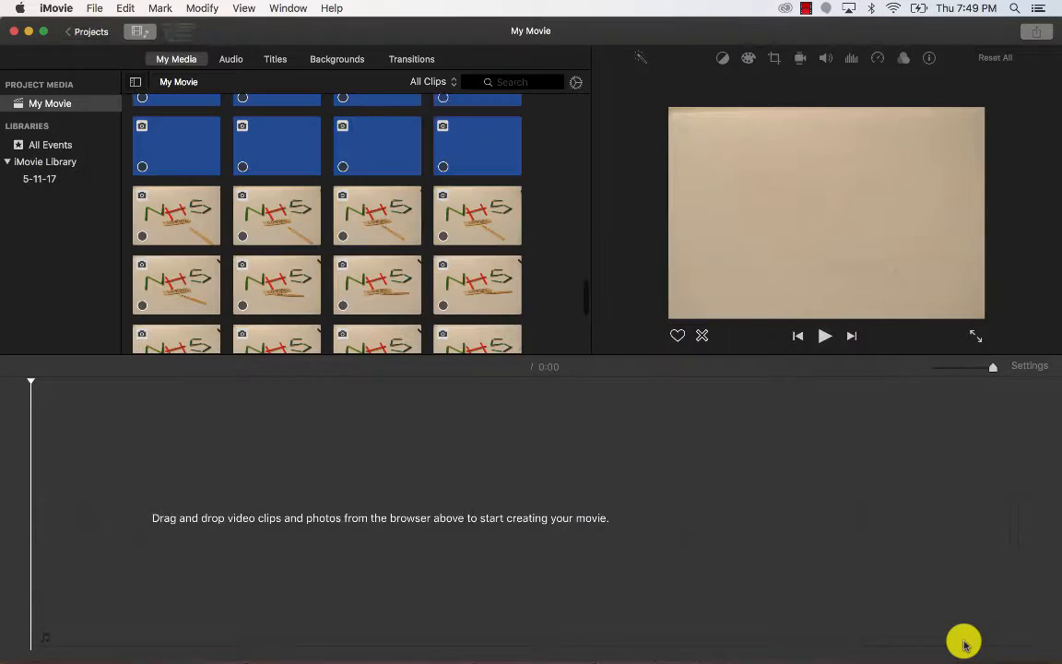
Select all the imported photos in the project media and place them at the start of the timeline
scroll(386, 237, "down", 5)
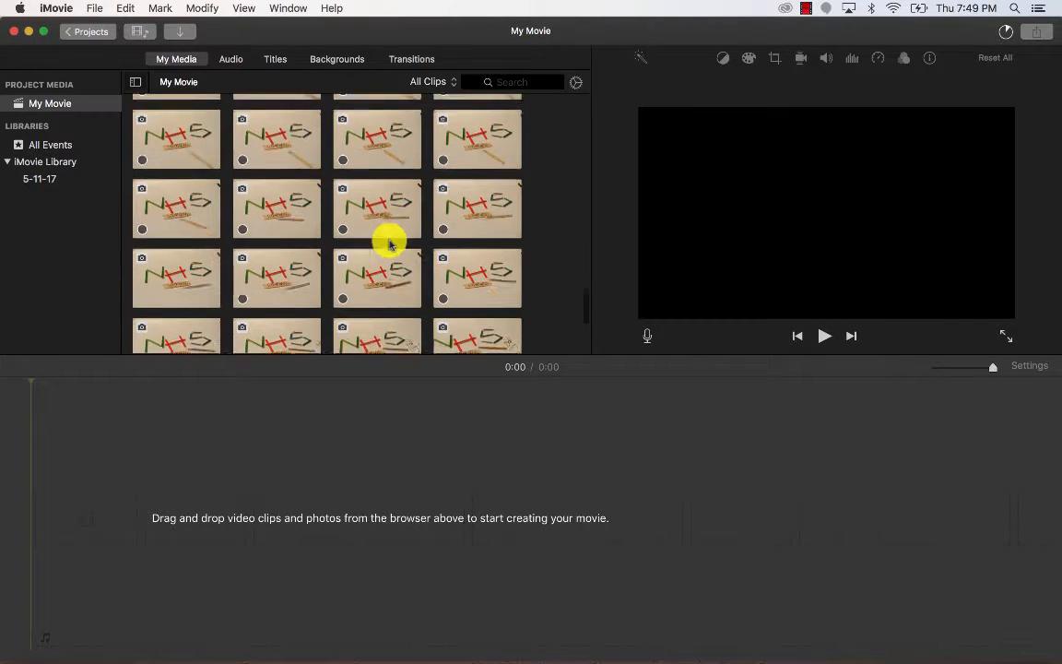
left_click(386, 236)
left_click(318, 311)
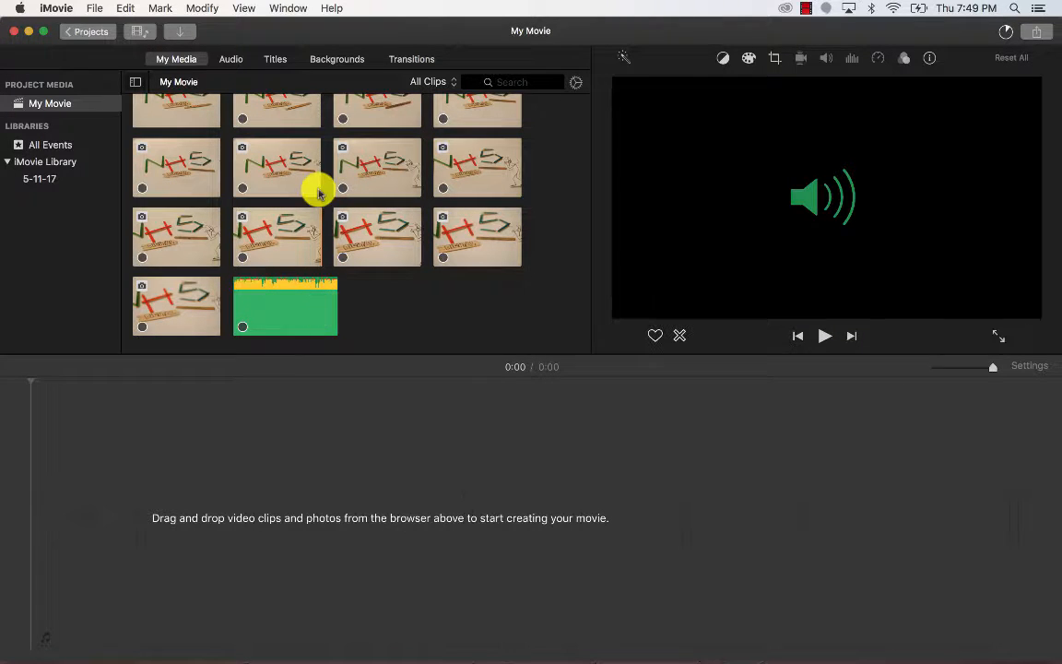
key("super+a")
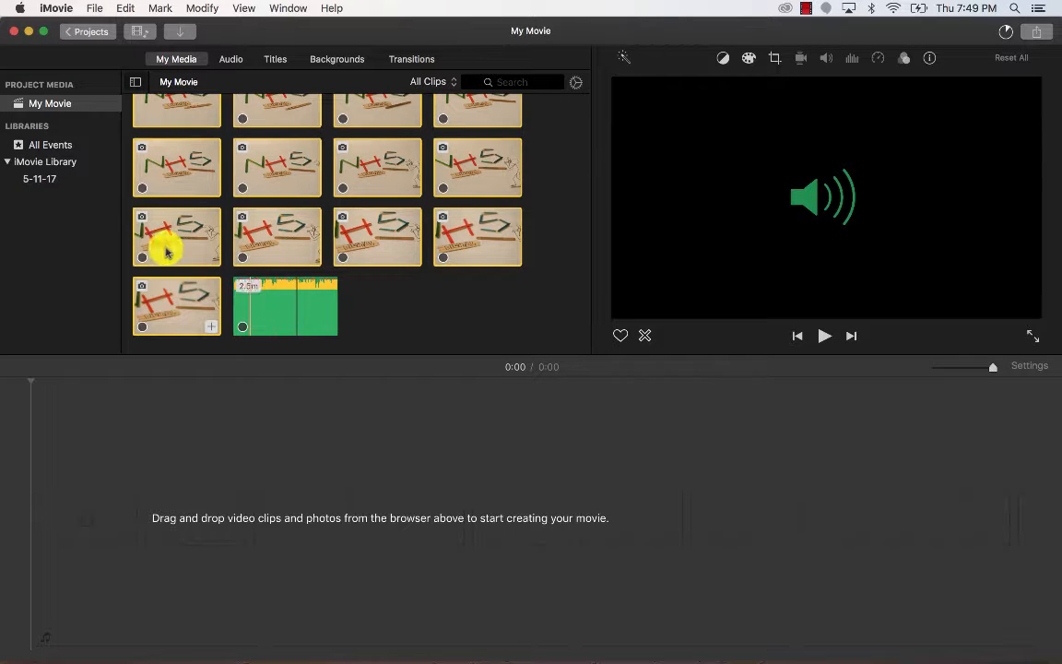
left_click_drag(161, 232, 52, 511)
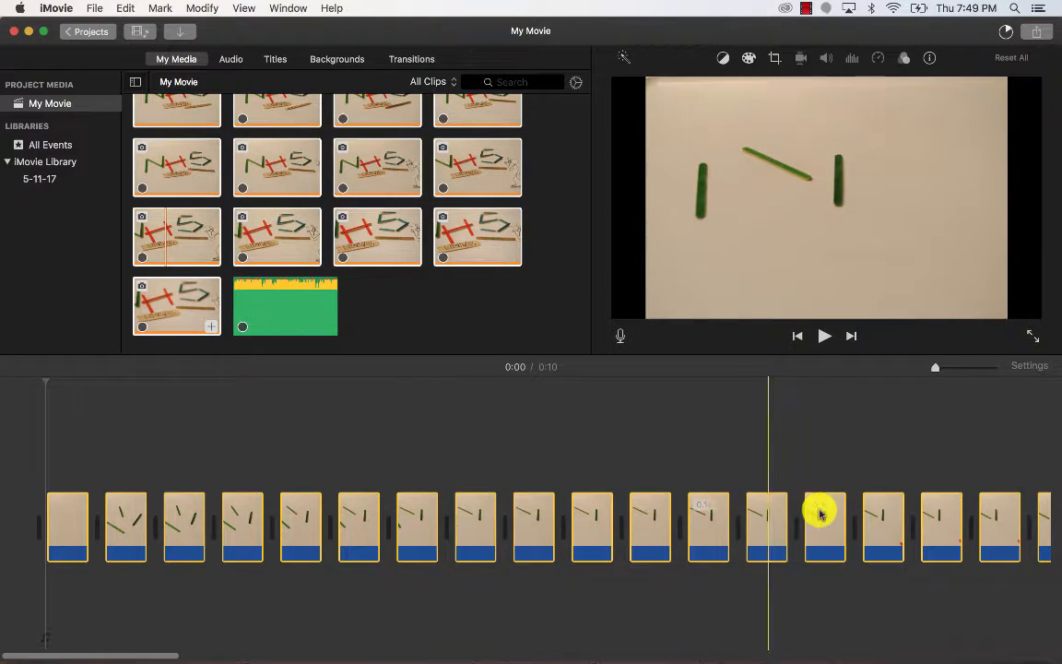
Apply the Auto color balance to all the selected photos on the timeline
scroll(820, 513, "right", 5)
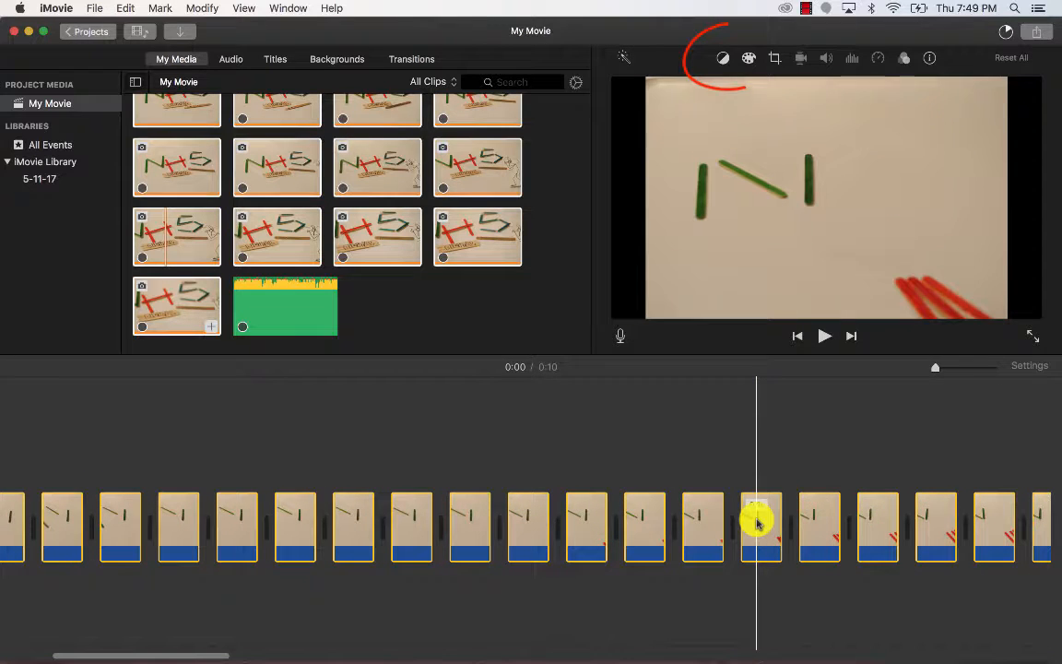
left_click(725, 61)
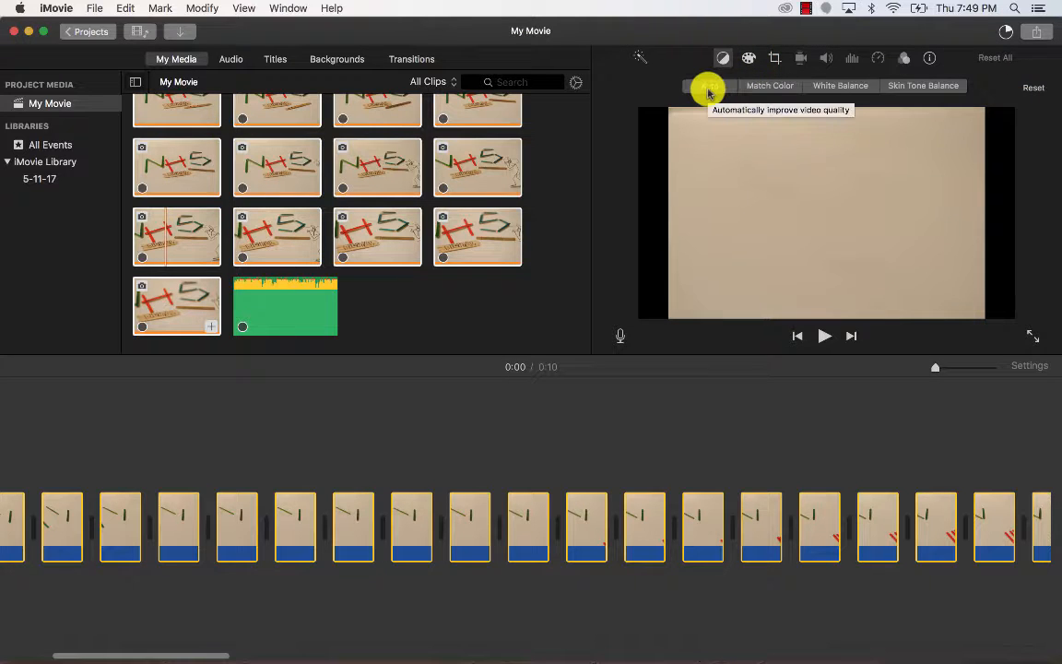
left_click(709, 88)
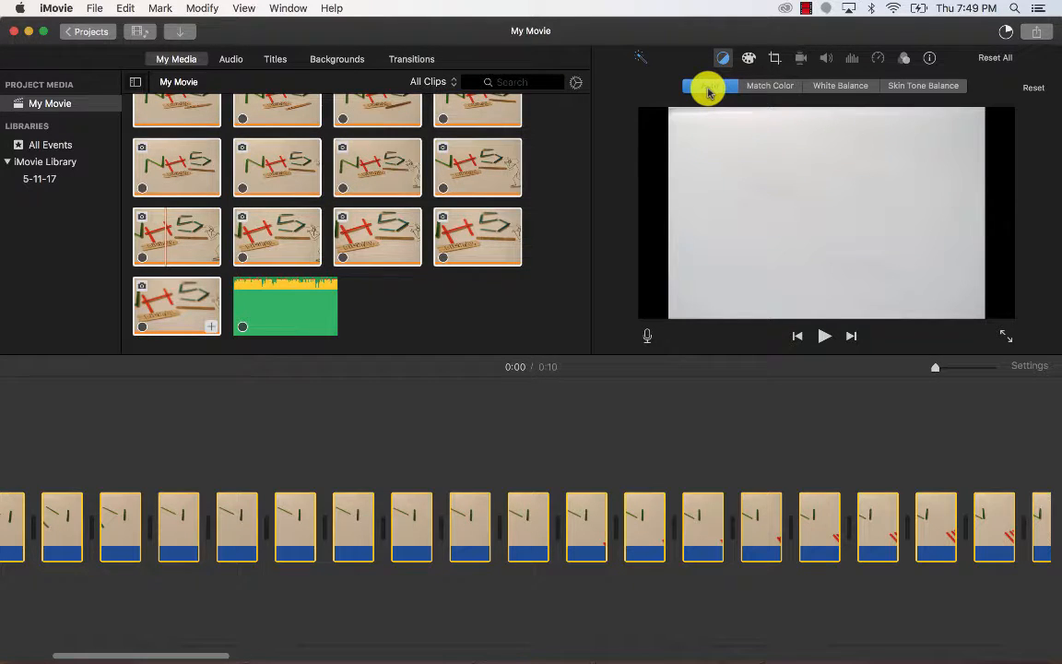
Look through the white balance, color correction, cropping and clip filter options for the selected photos
left_click(845, 88)
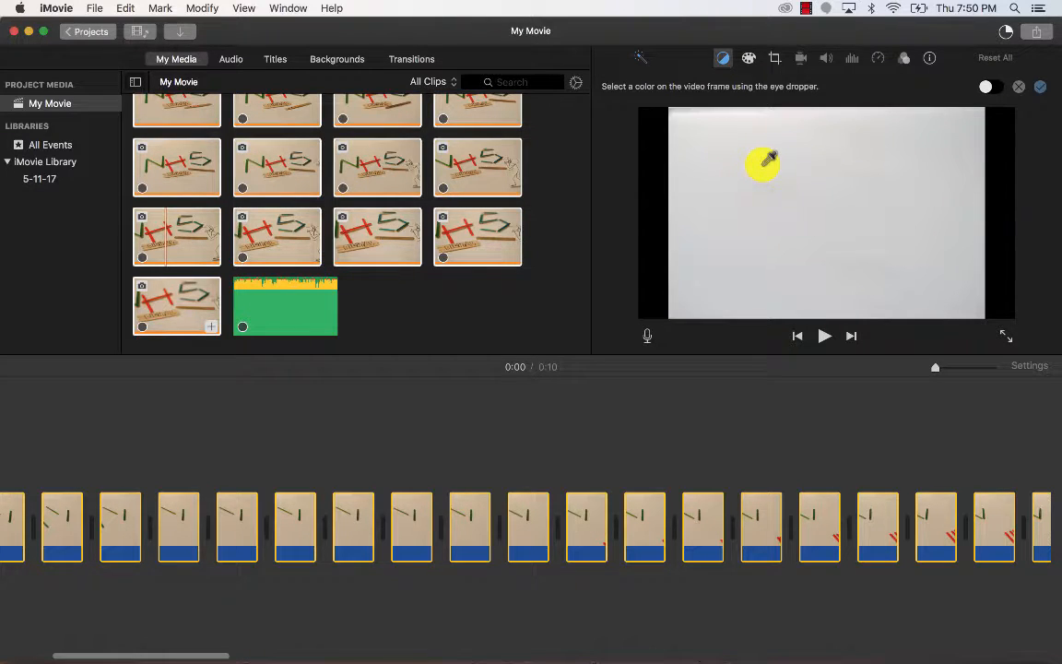
left_click(749, 60)
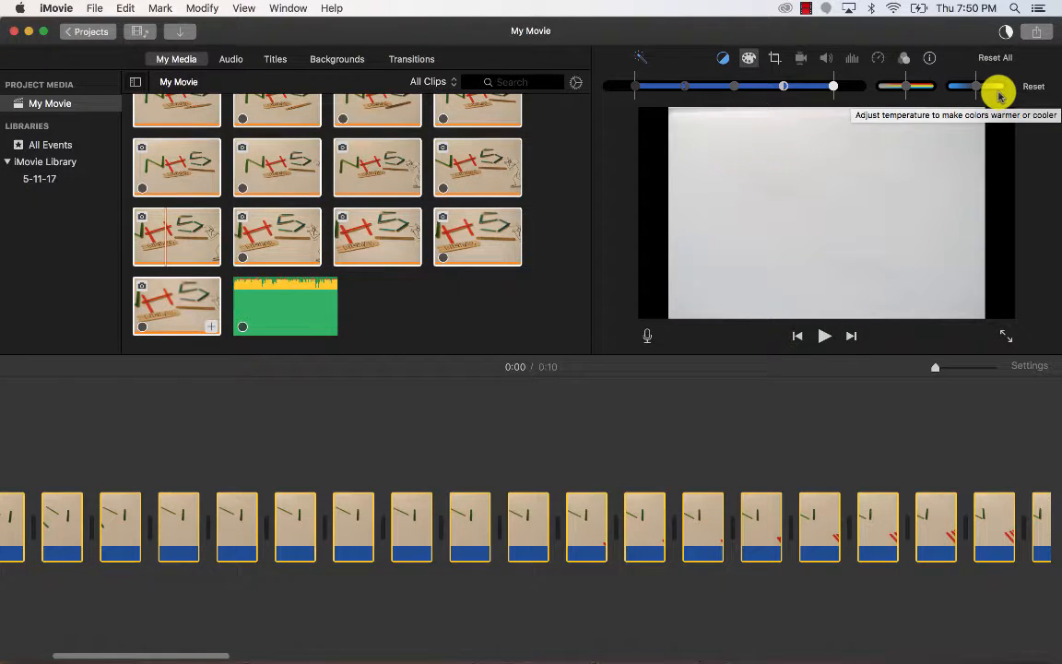
left_click(775, 58)
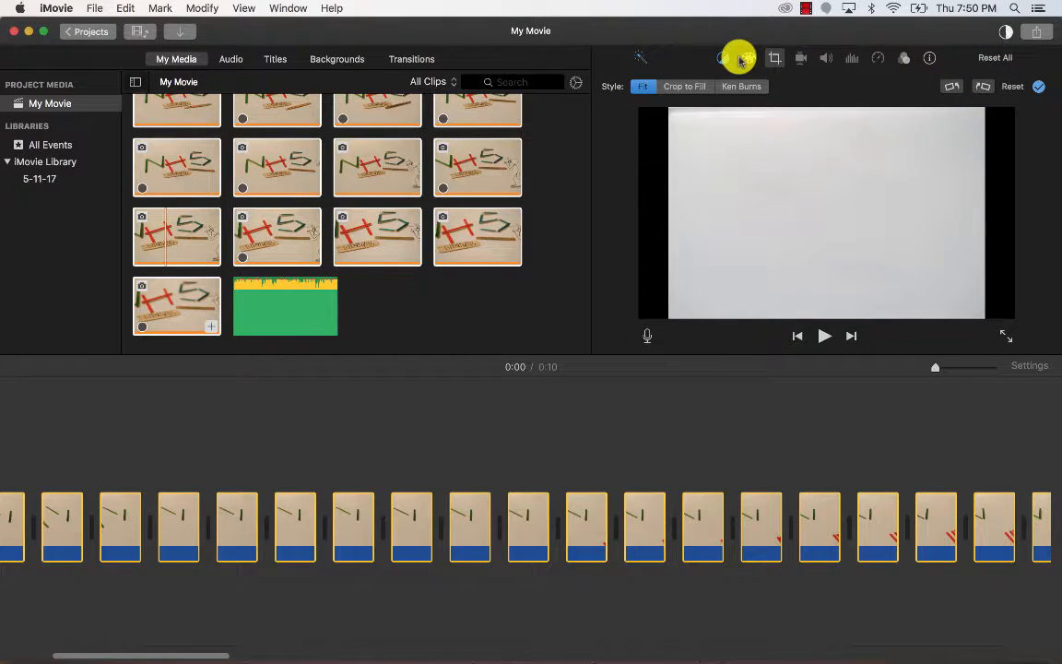
left_click(902, 58)
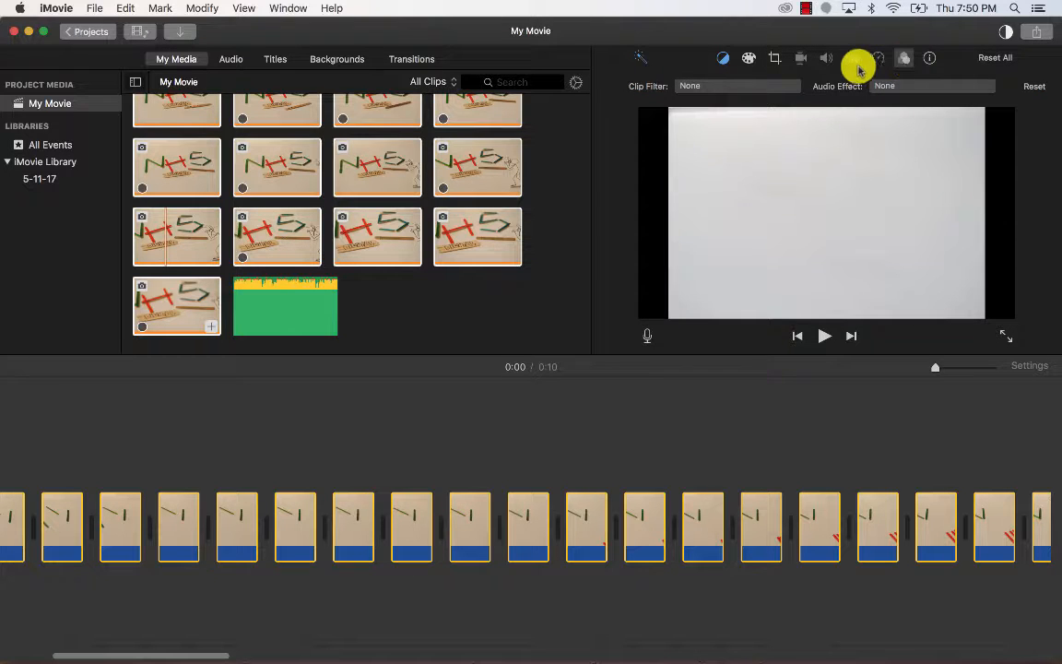
left_click(708, 94)
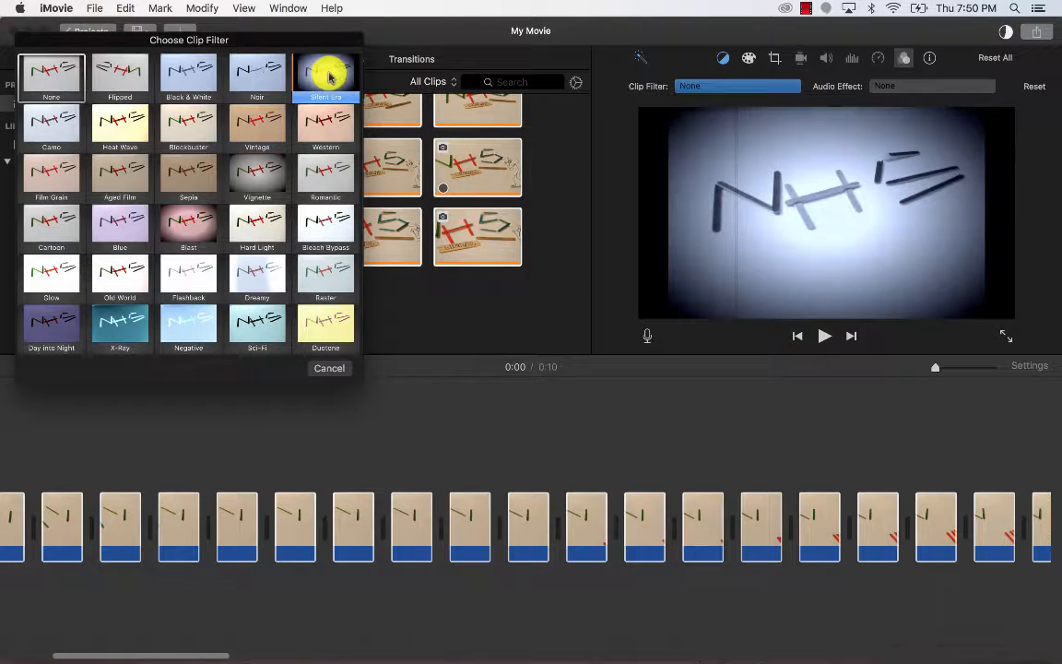
left_click(328, 368)
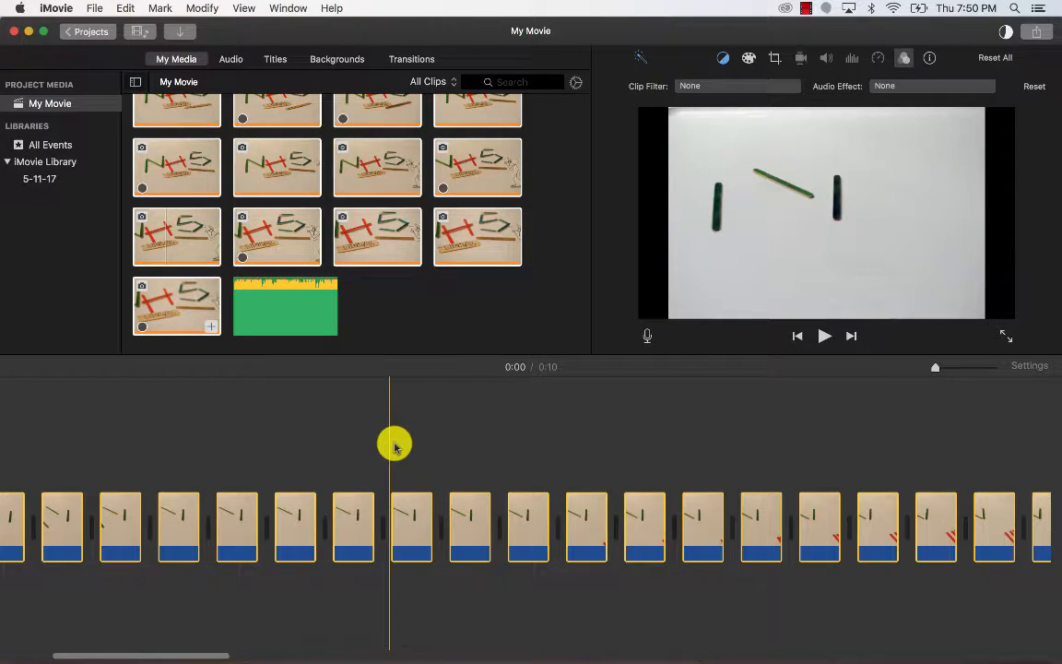
Set the first timeline photo's duration to 2.0 s and add a Fade to Black transition before it
scroll(395, 447, "left", 10)
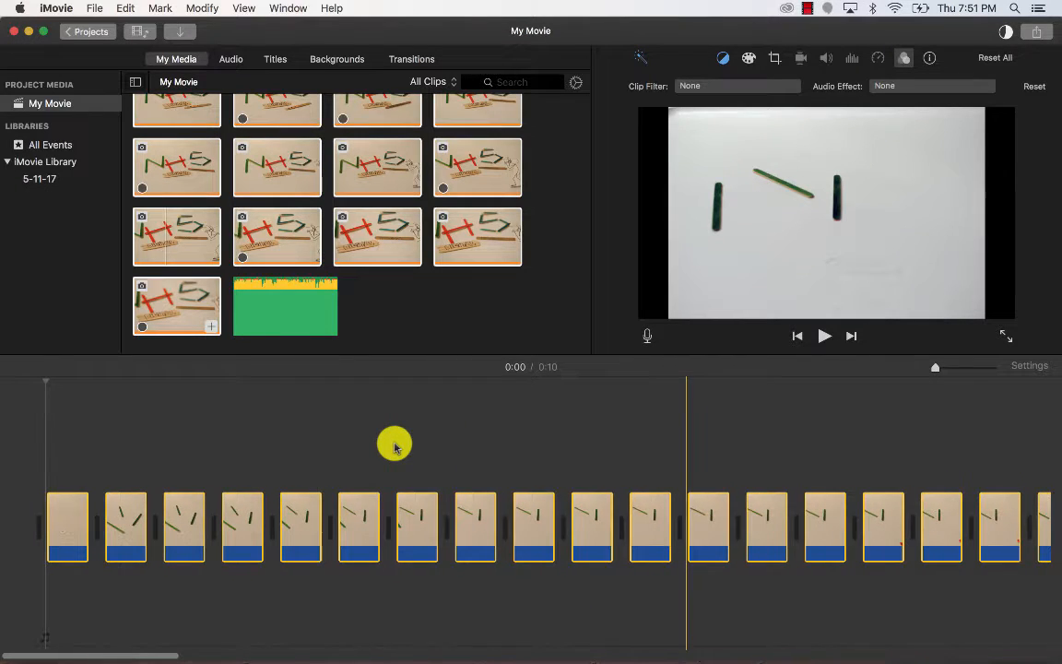
left_click(418, 62)
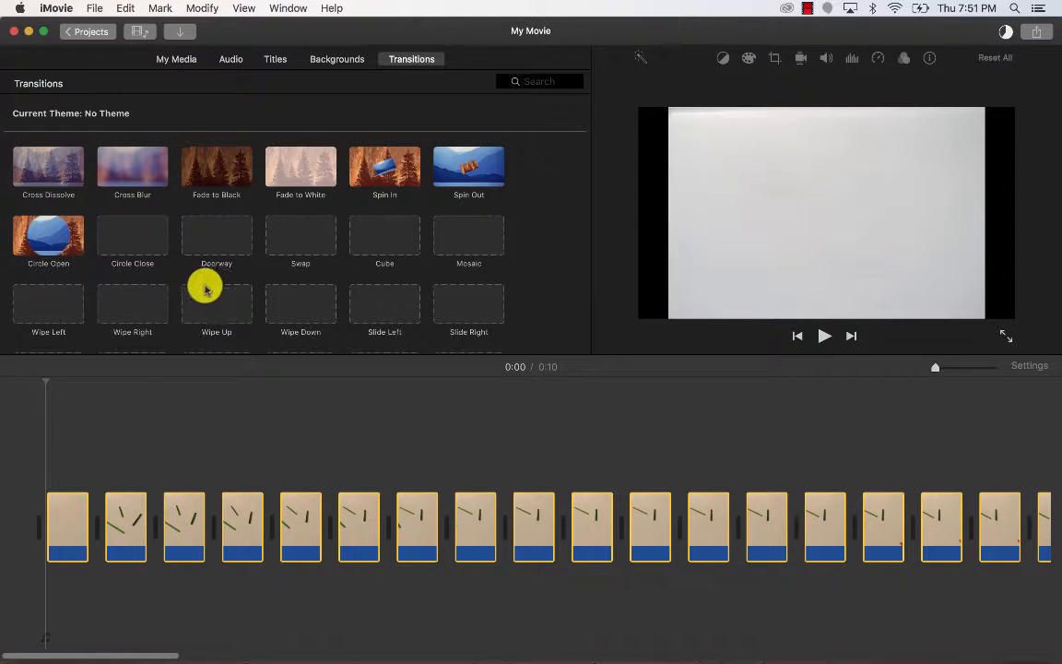
left_click(143, 475)
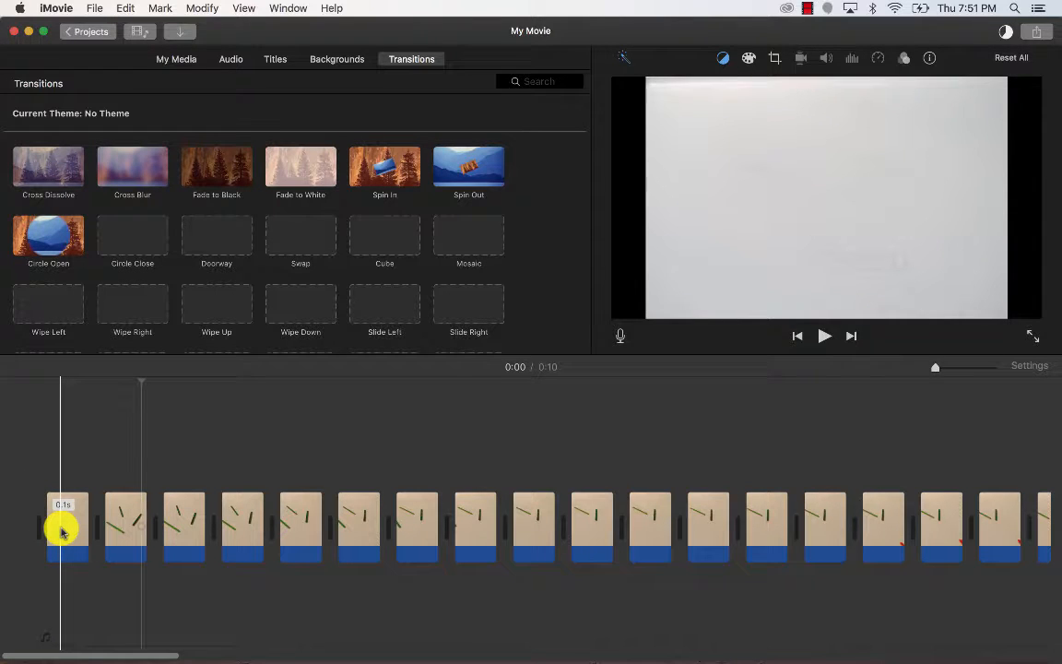
left_click(61, 530)
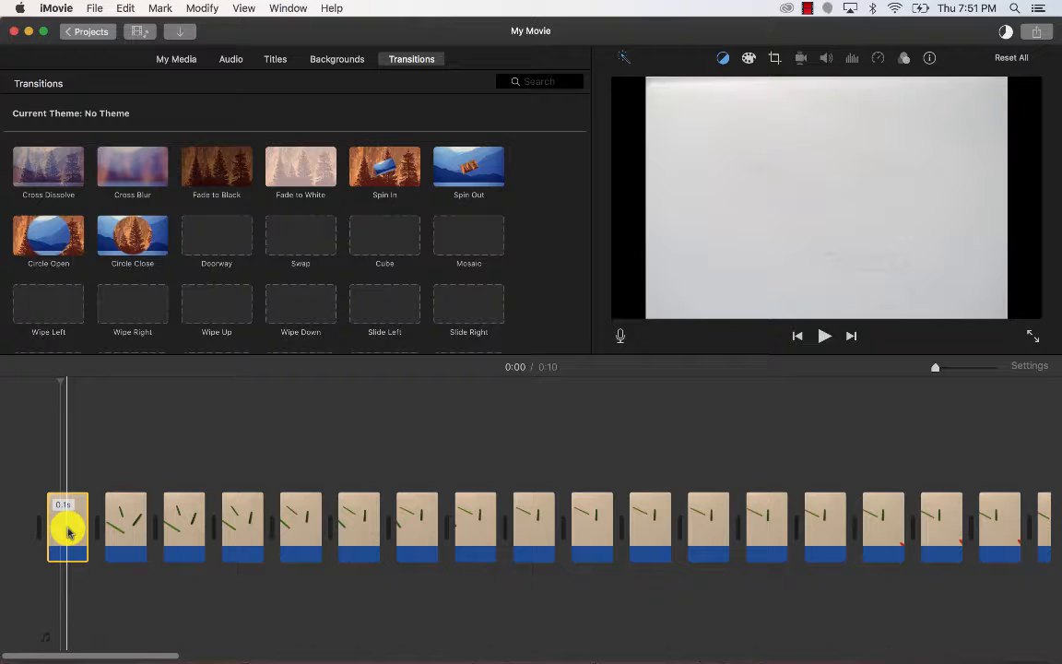
left_click(930, 59)
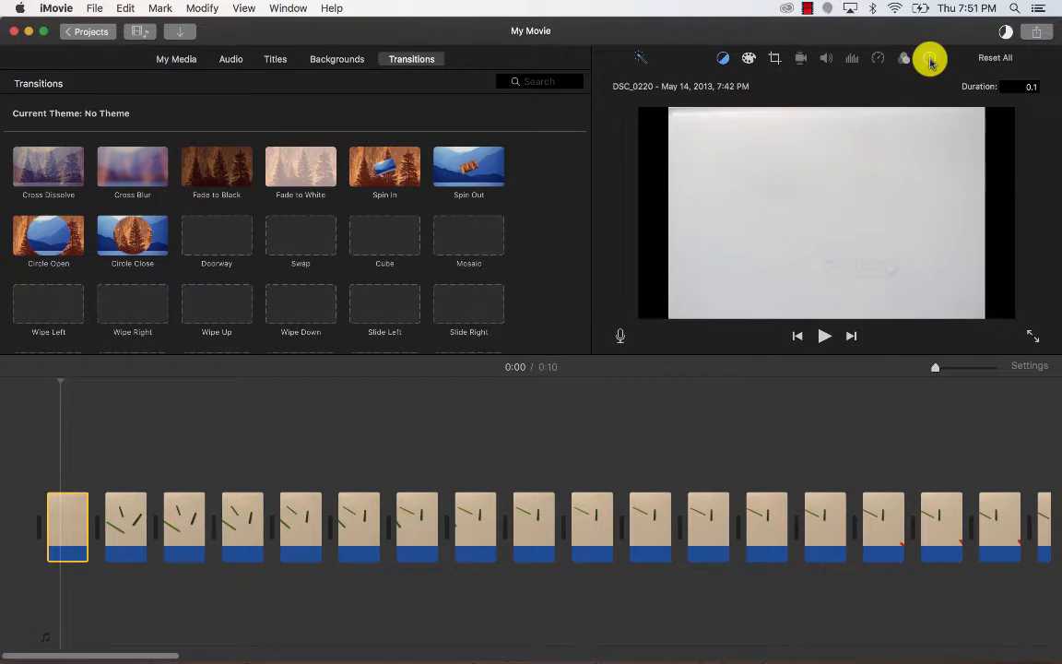
left_click(1018, 87)
type("2")
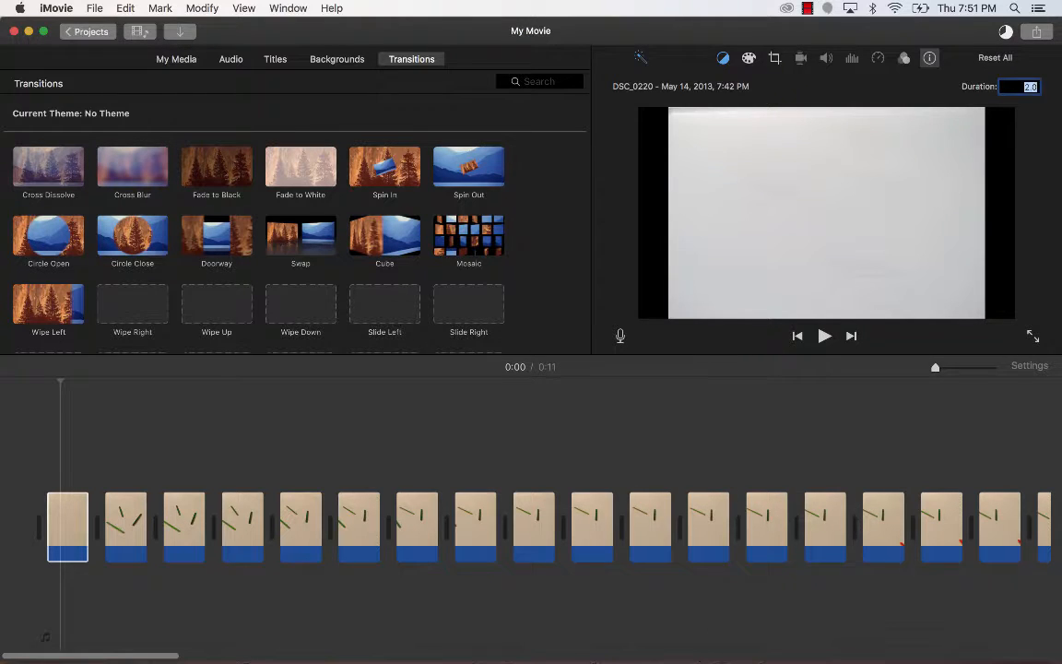
left_click(841, 372)
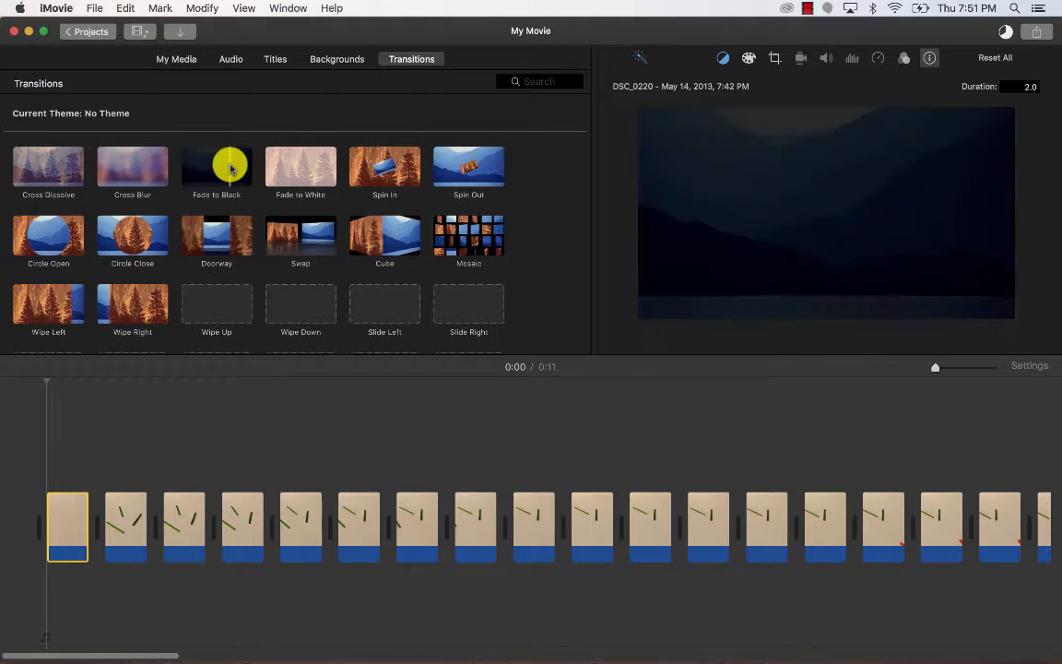
mouse_move(230, 168)
left_mouse_down()
mouse_move(221, 163)
mouse_move(76, 410)
mouse_move(36, 526)
left_mouse_up()
Set the last timeline photo's duration to 2.0 s and add a Fade to Black transition after it
scroll(229, 521, "right", 10)
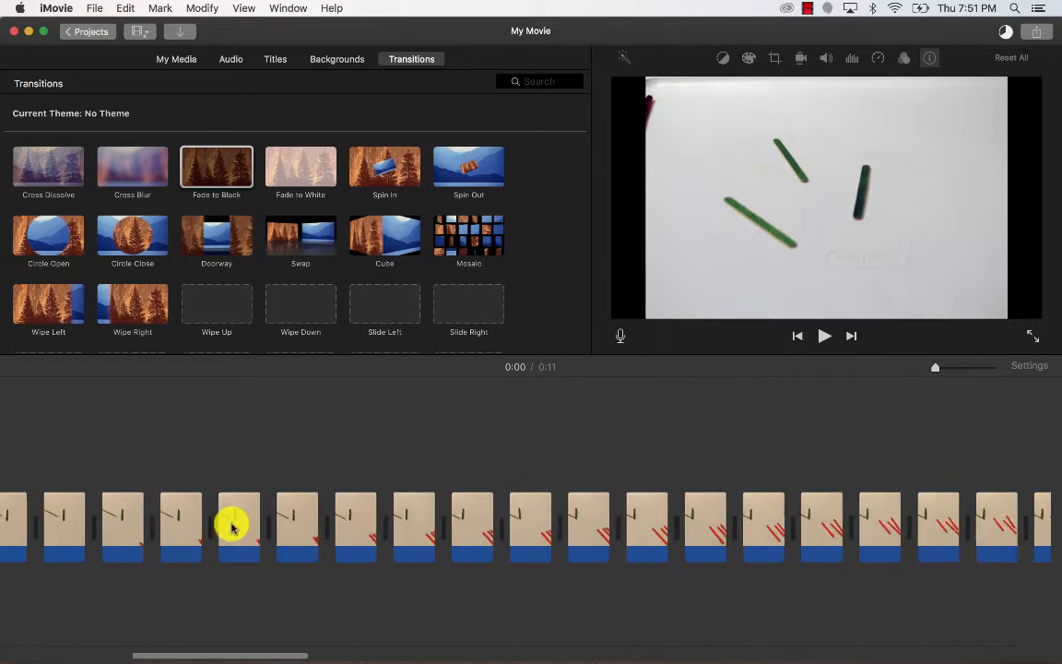
left_click(111, 486)
scroll(115, 488, "right", 15)
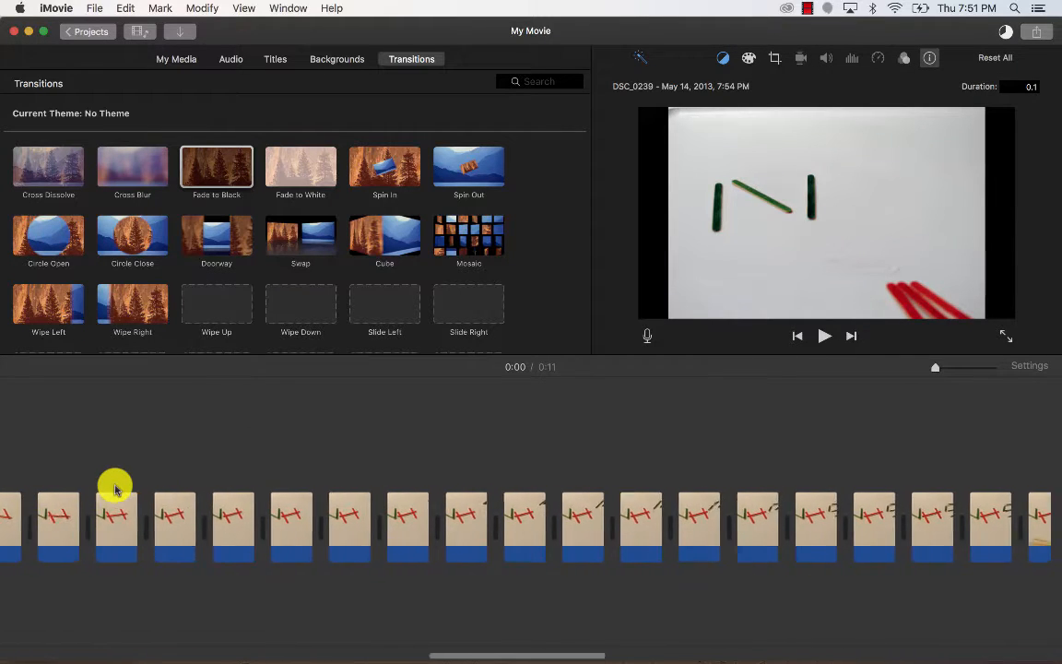
scroll(7, 451, "right", 15)
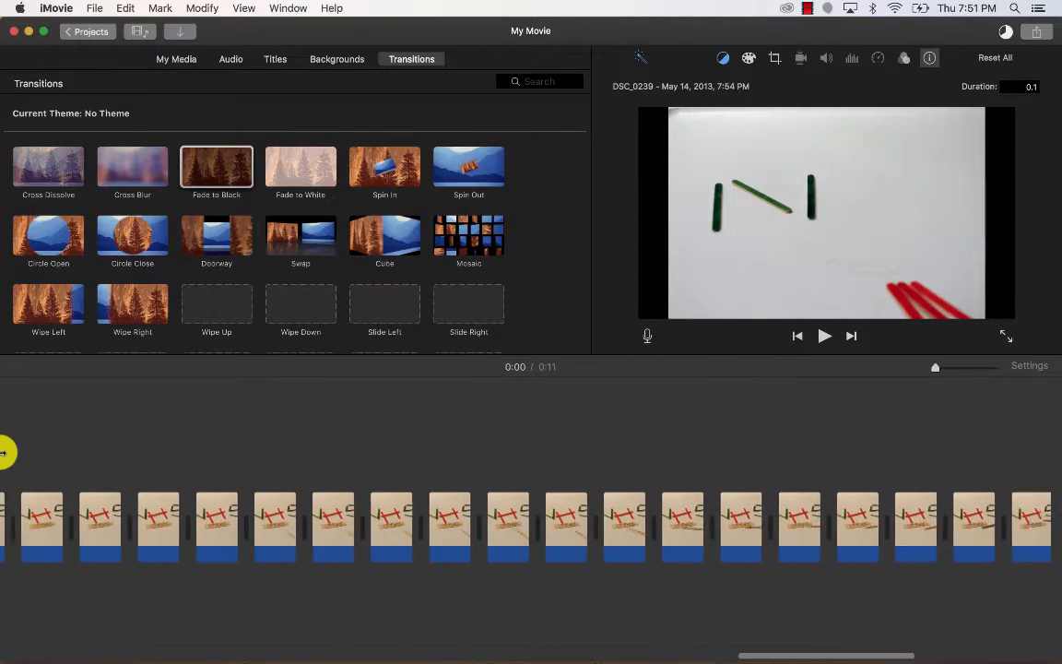
left_click(780, 527)
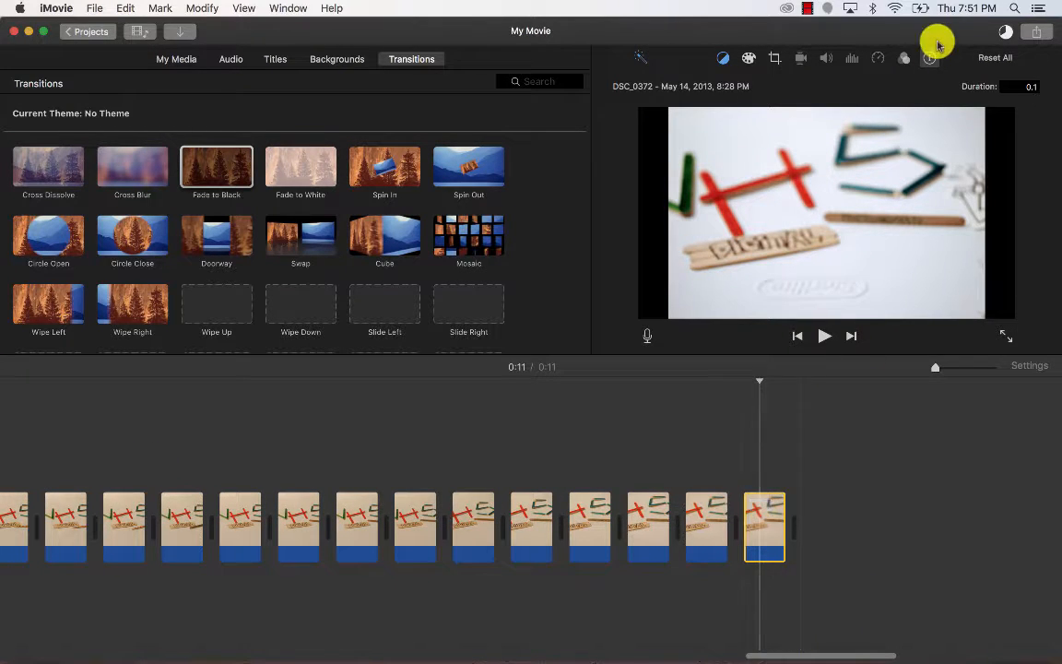
left_click(1025, 86)
type("2")
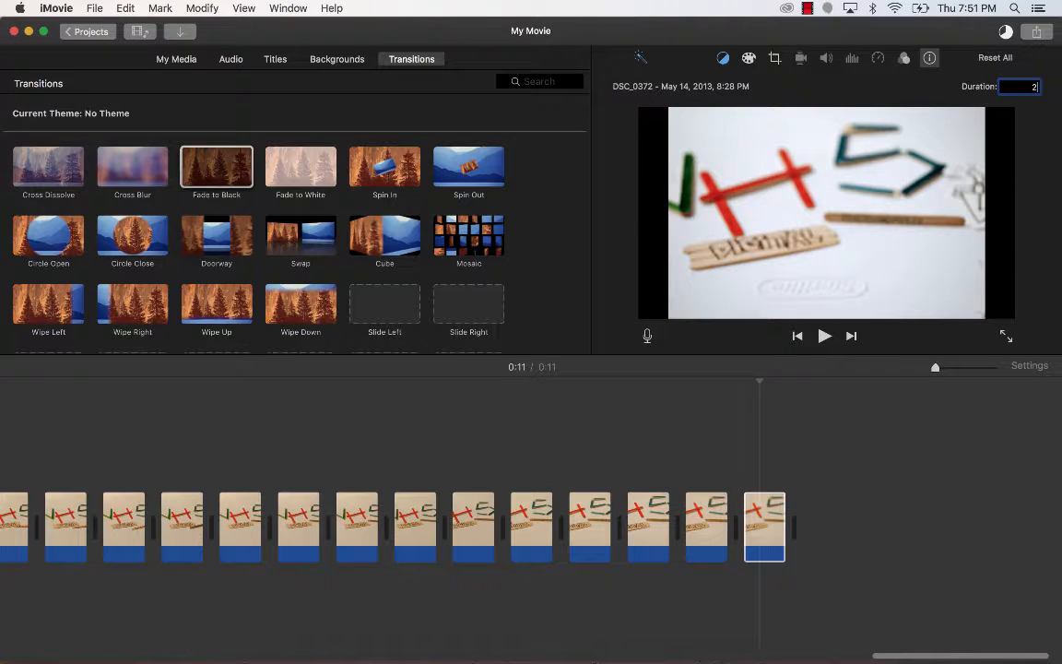
key("Return")
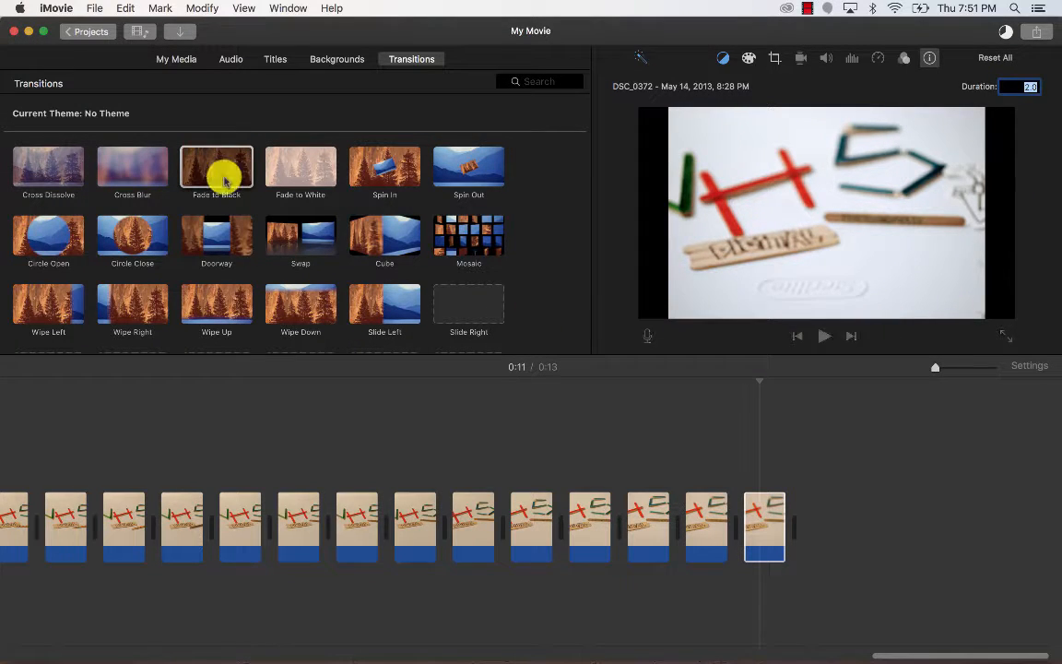
left_click_drag(224, 178, 812, 532)
Add the song "Picture Book-The Kinks" from the project media beneath the photos at the start of the timeline
scroll(812, 532, "left", 15)
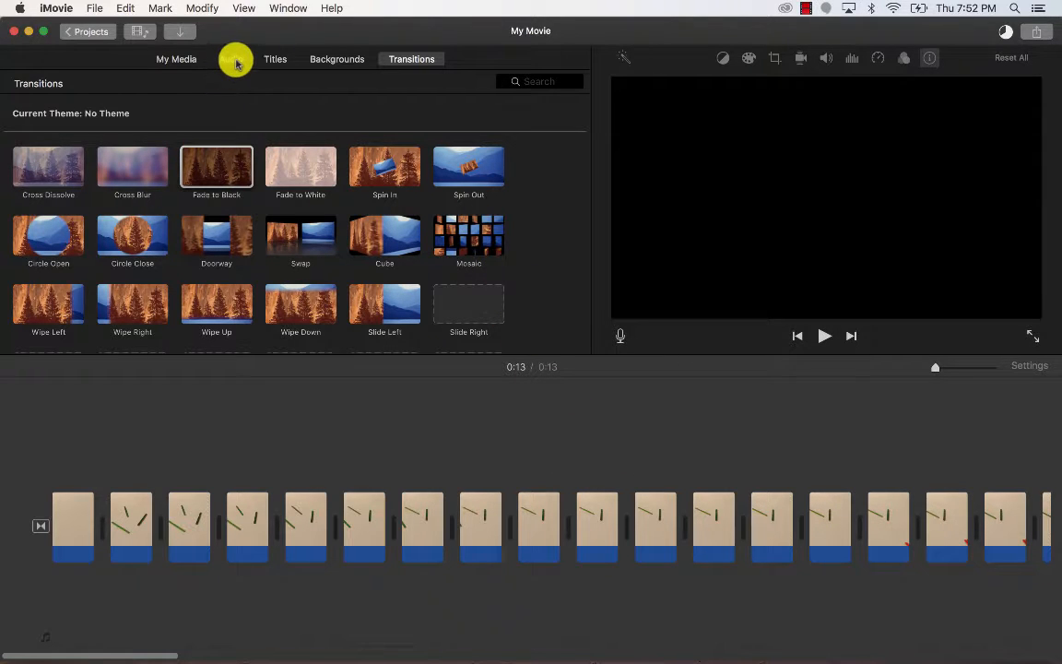
left_click(181, 59)
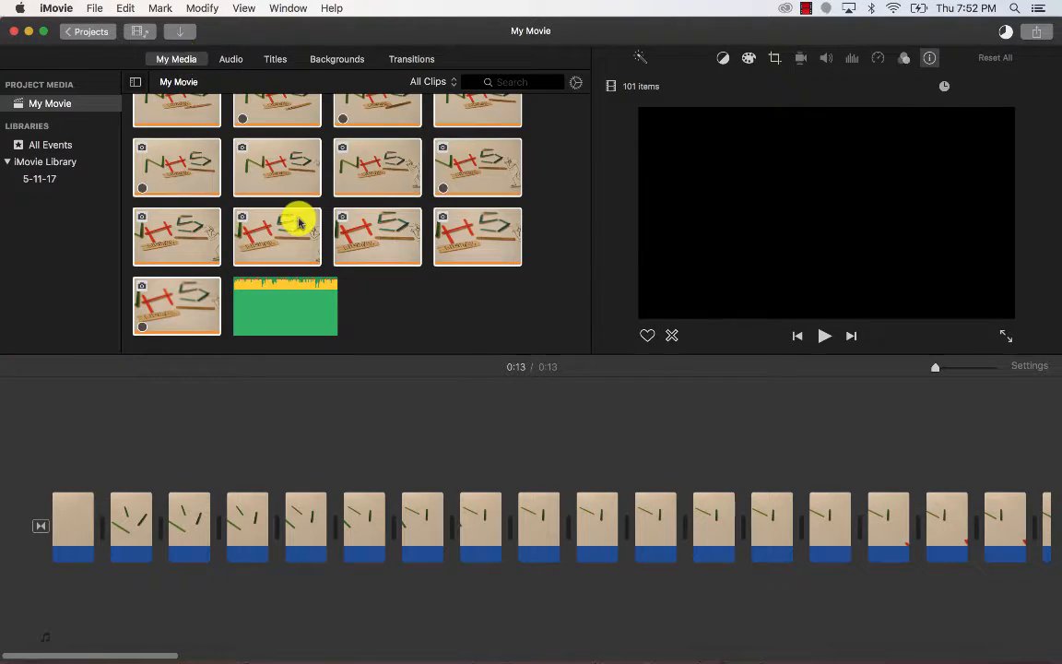
left_click(293, 295)
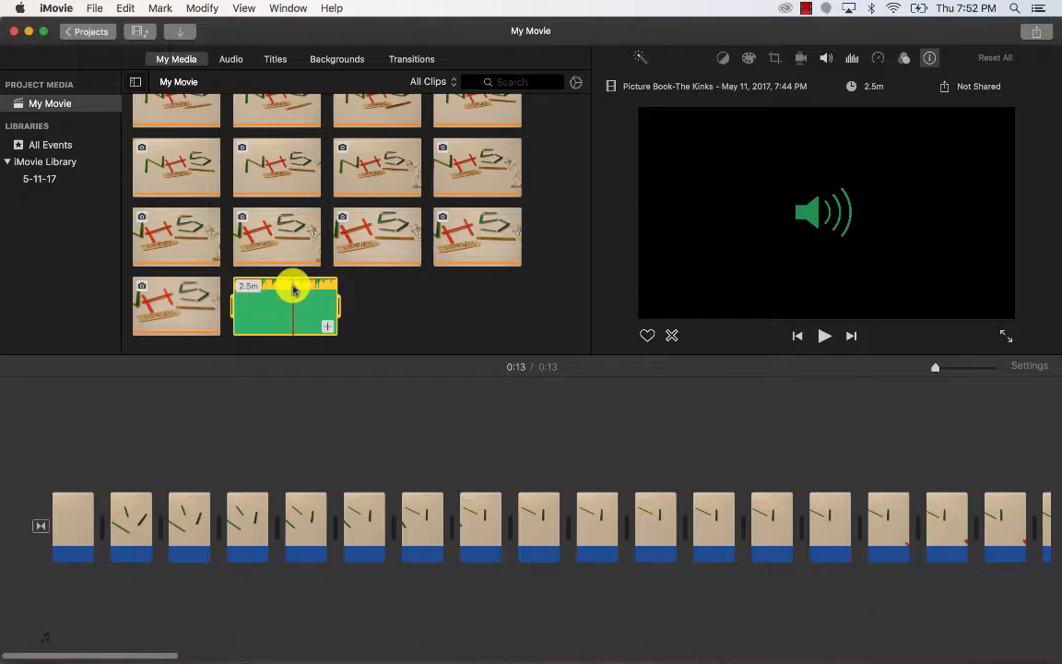
left_click_drag(293, 290, 27, 598)
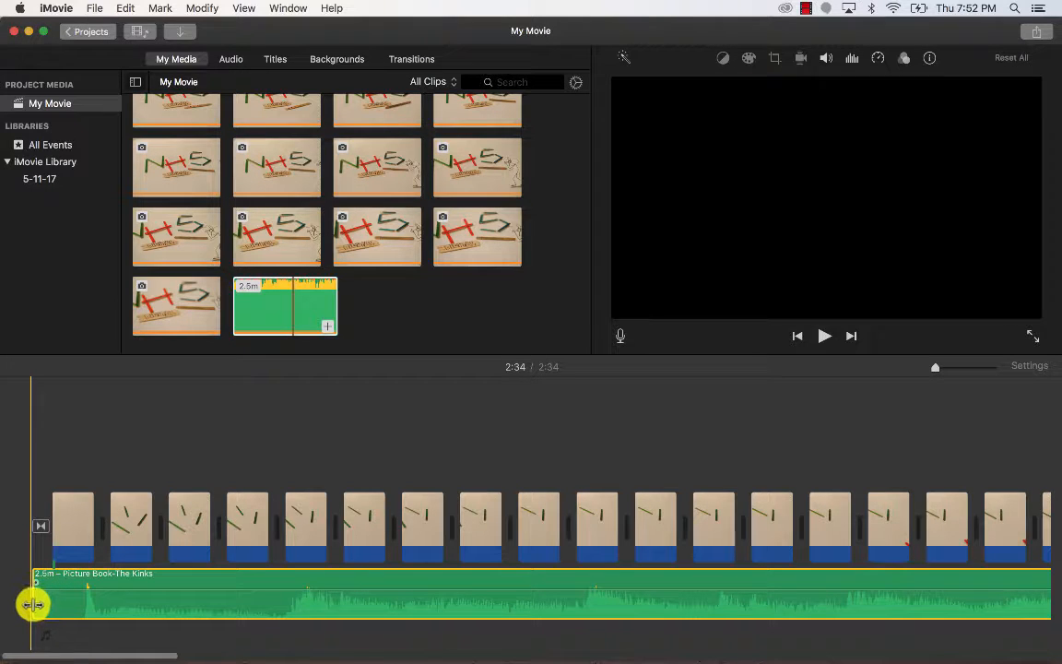
Trim off the song's opening and move the shortened clip back to the start of the timeline
left_click_drag(33, 604, 76, 606)
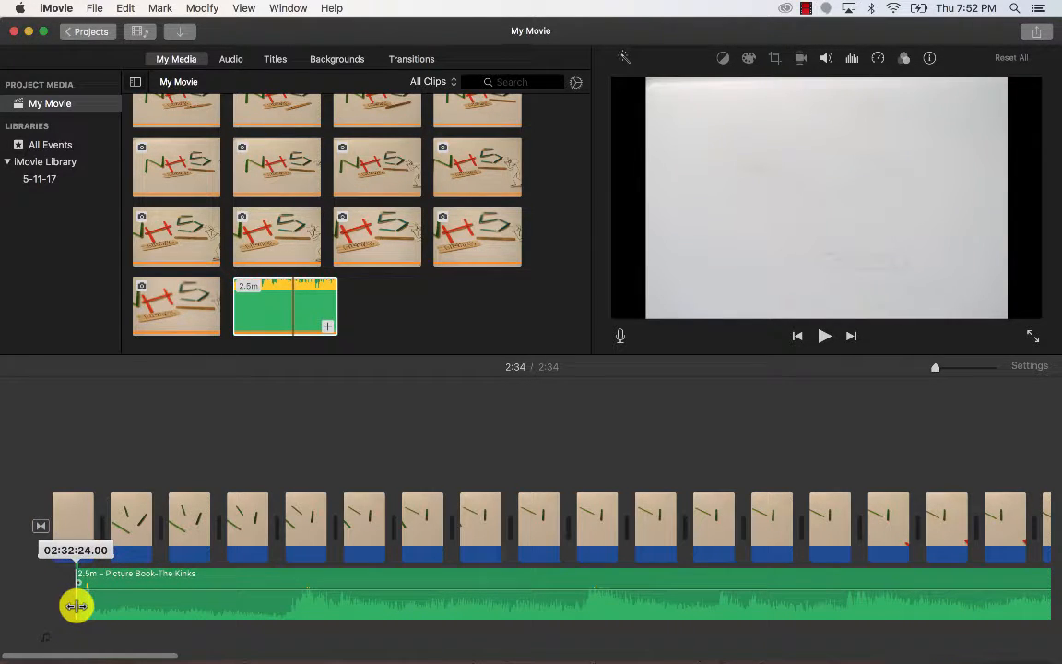
left_click(147, 604)
left_click_drag(147, 604, 75, 604)
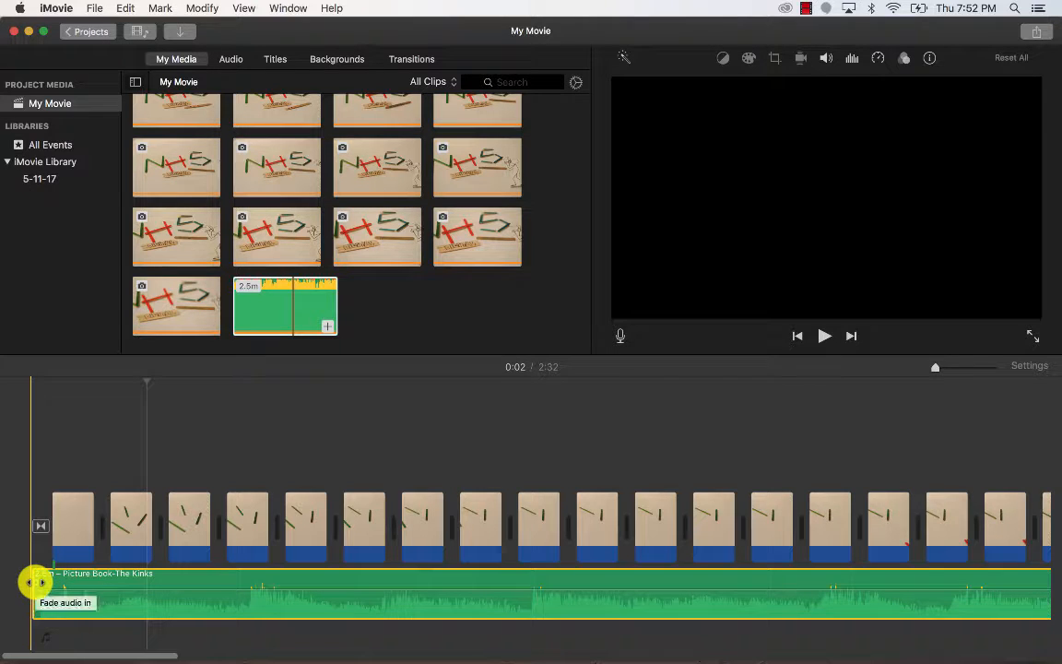
Fade in the song's audio up to about the eighth photo and play the movie from the start
left_click_drag(37, 582, 501, 584)
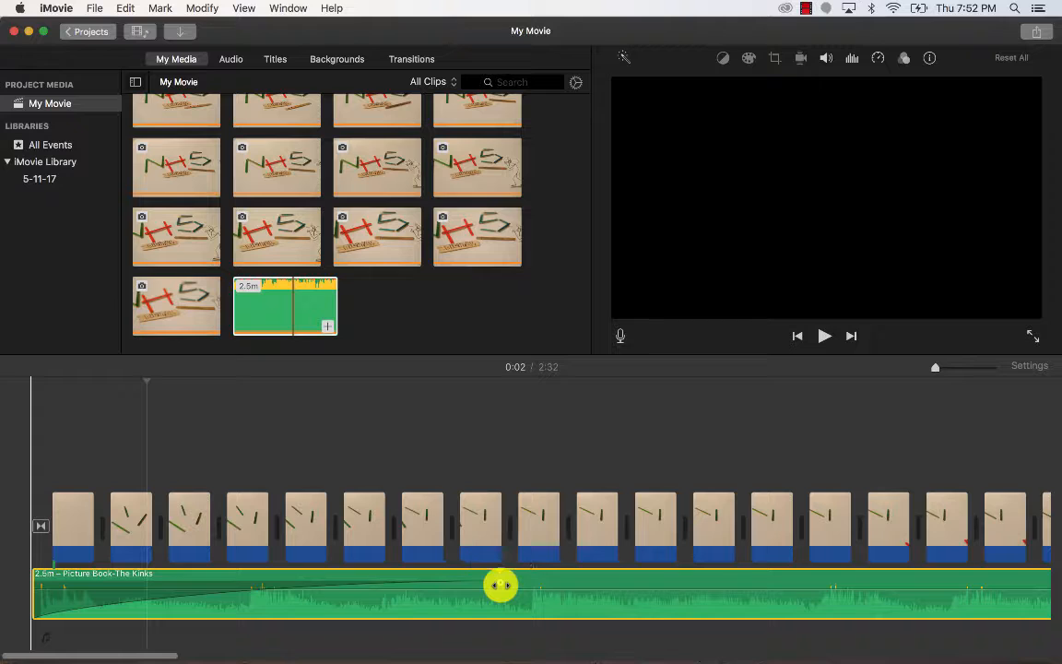
key("XF86AudioLowerVolume")
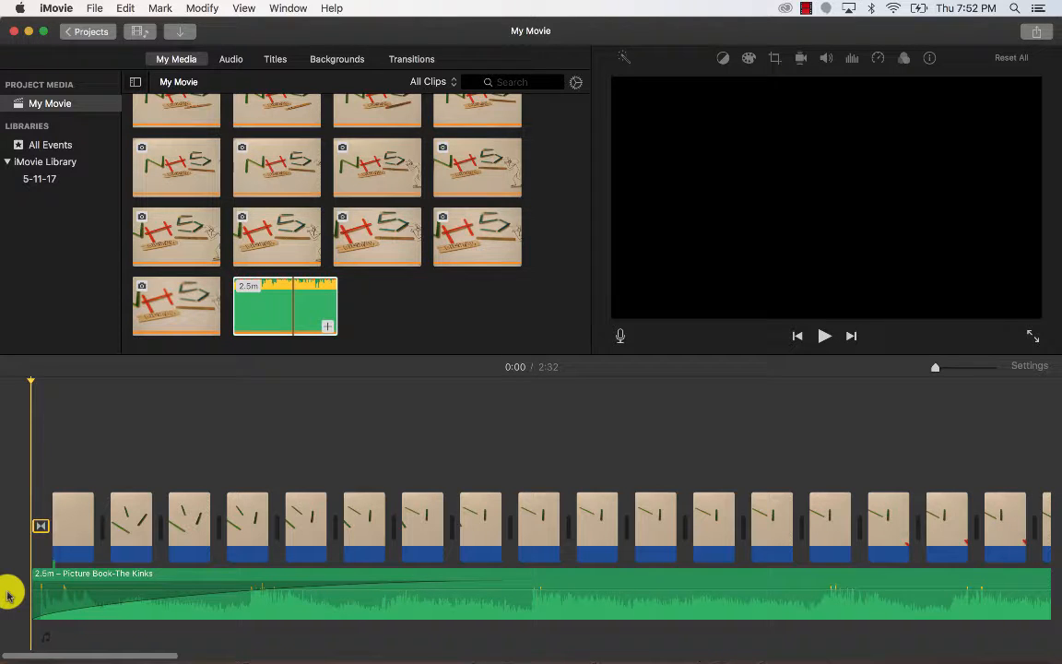
key("space")
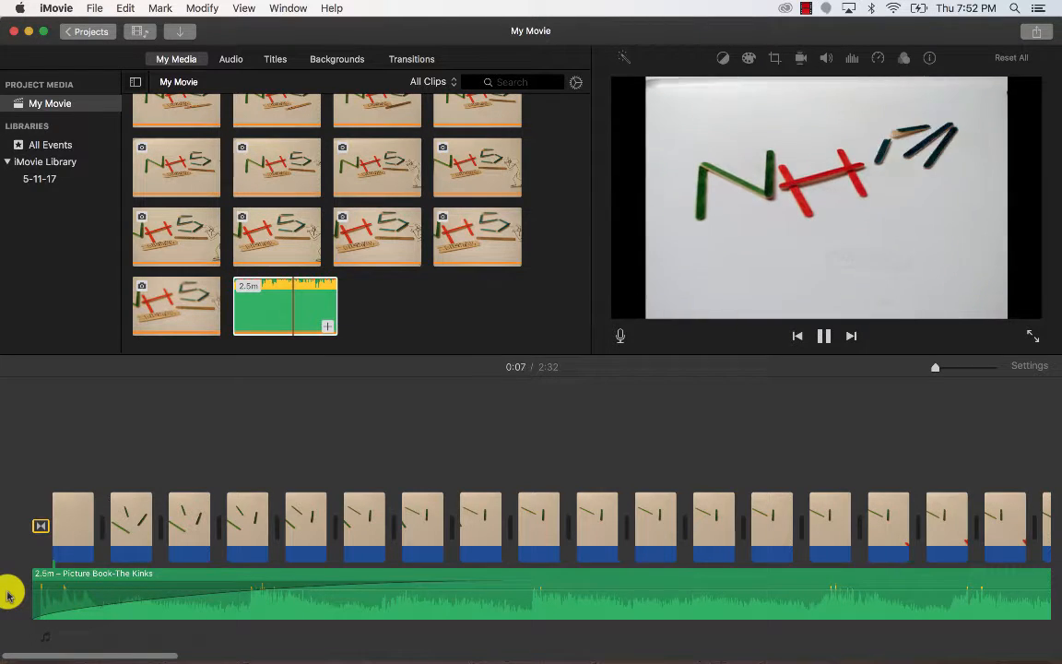
key("space")
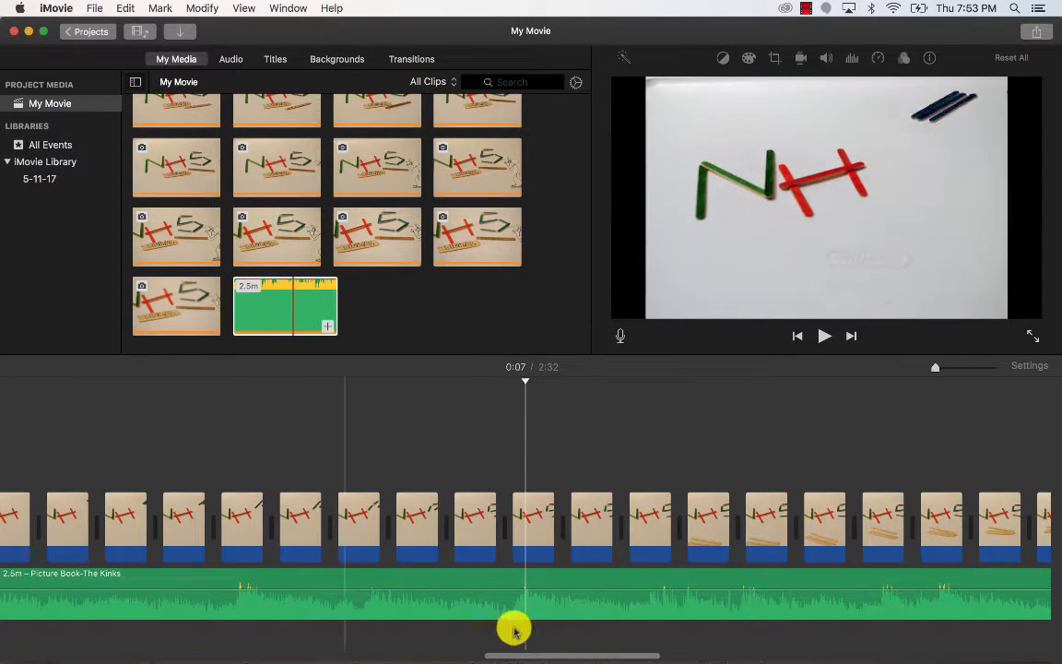
Split the song at the end of the last photo and delete the remaining piece
scroll(617, 567, "right", 10)
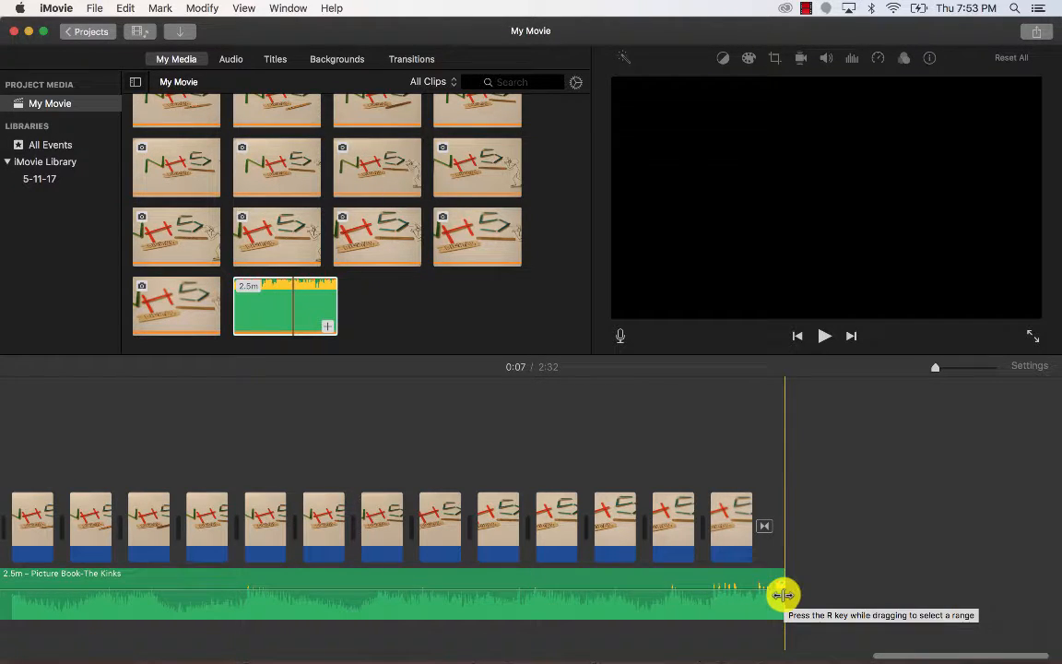
left_click(751, 601)
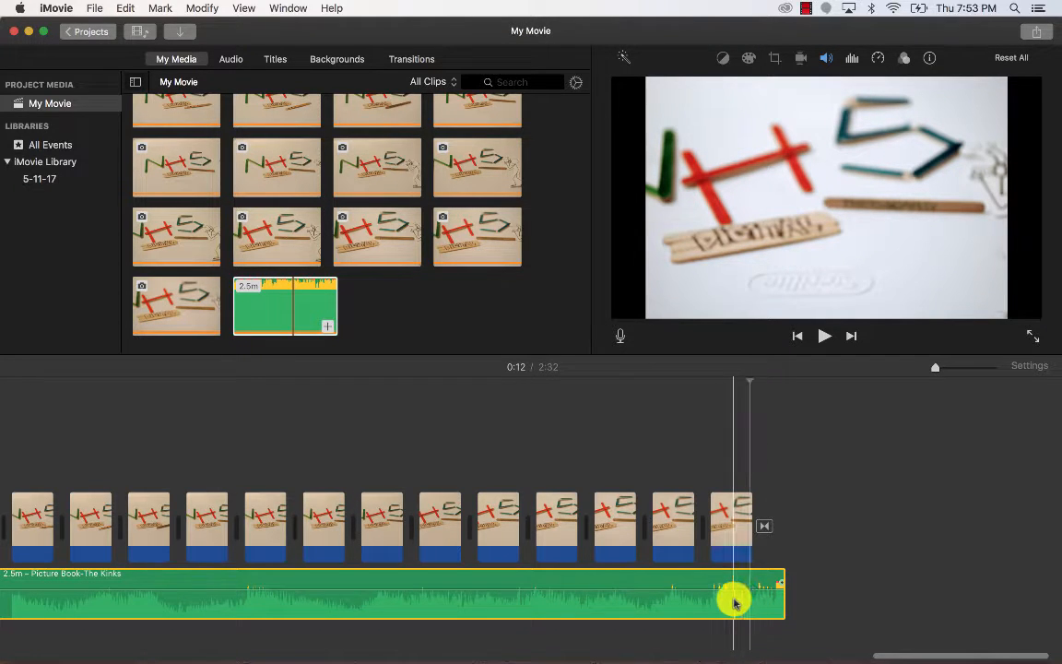
right_click(744, 601)
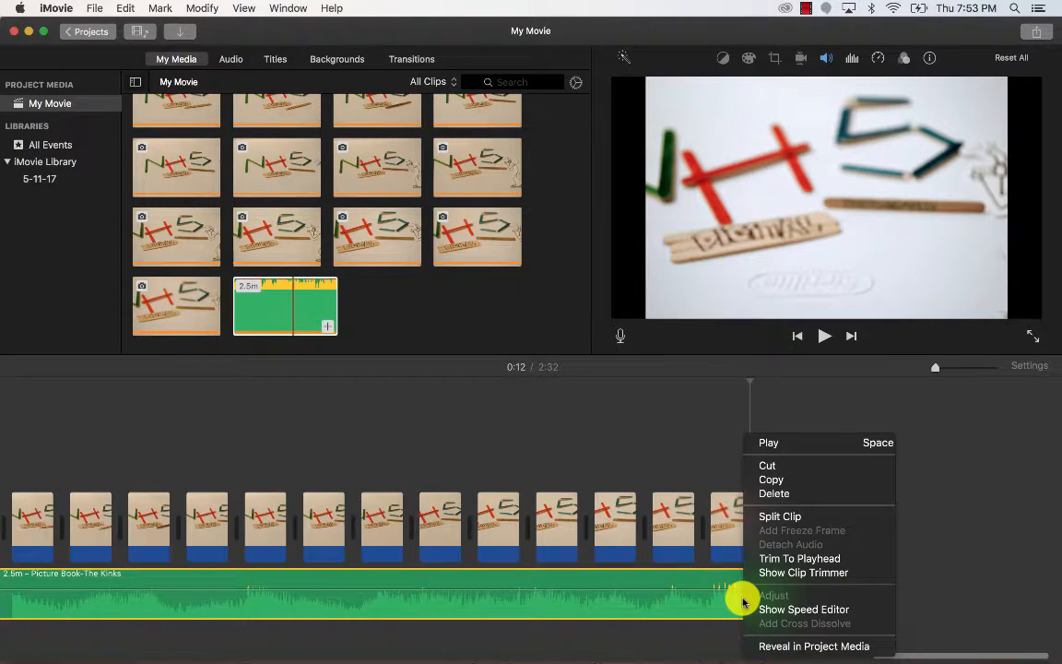
left_click(777, 517)
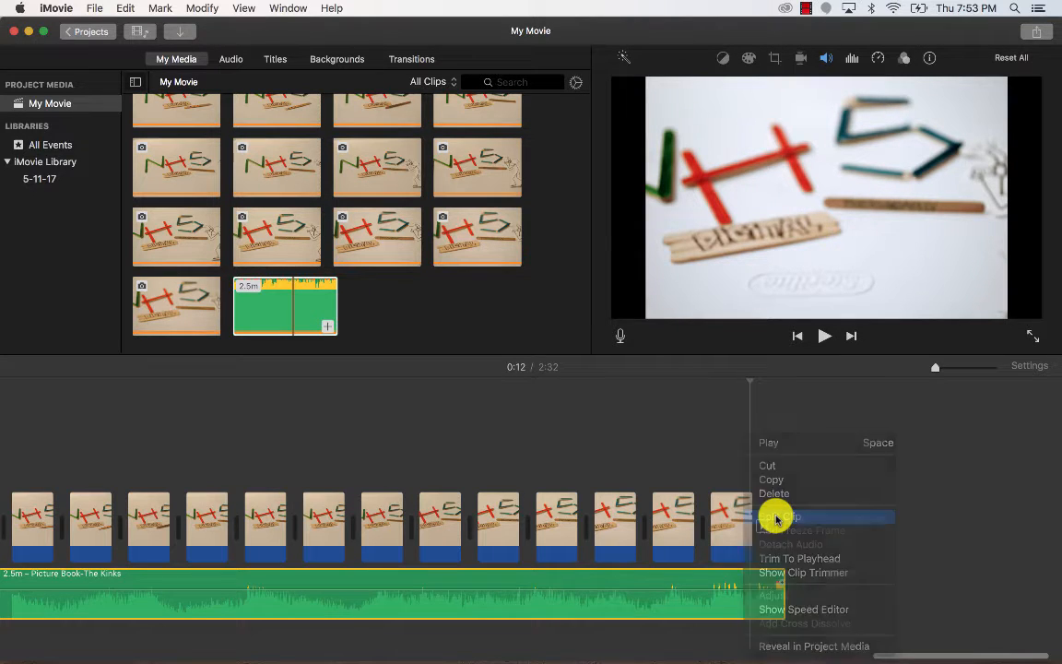
left_click(765, 601)
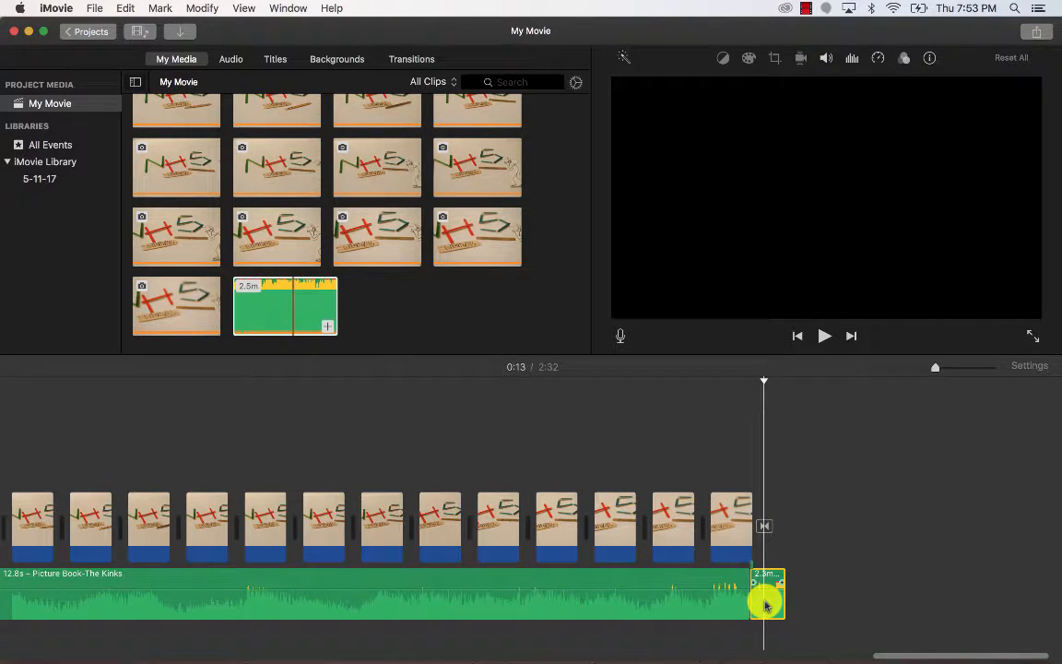
key("Delete")
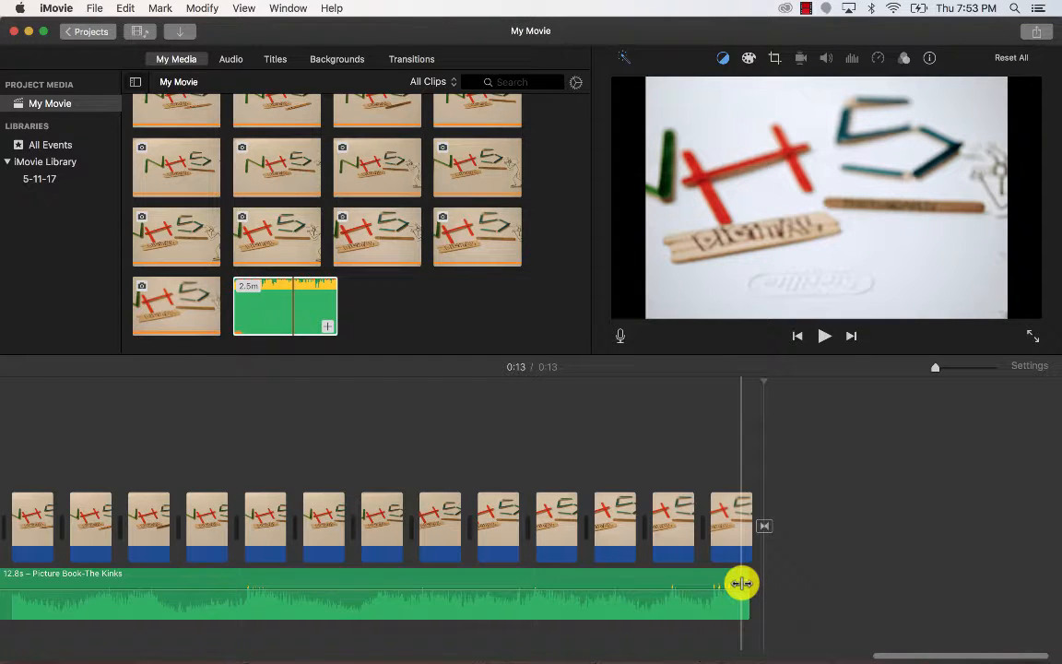
Fade out the song's audio over about the last seven photos and play the movie's ending
left_click_drag(742, 583, 382, 581)
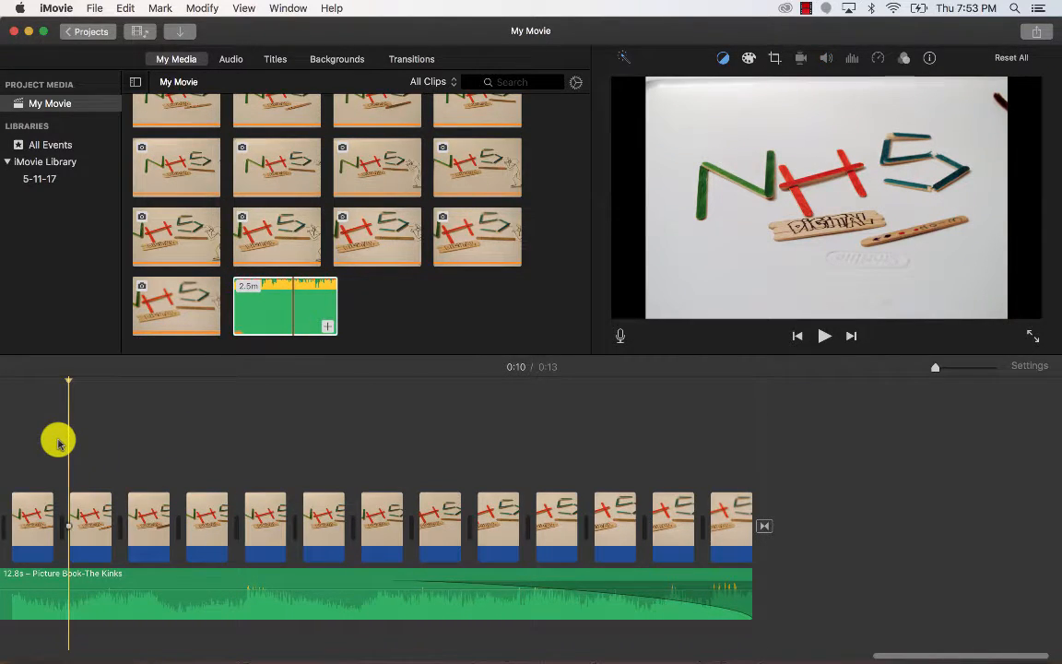
key("space")
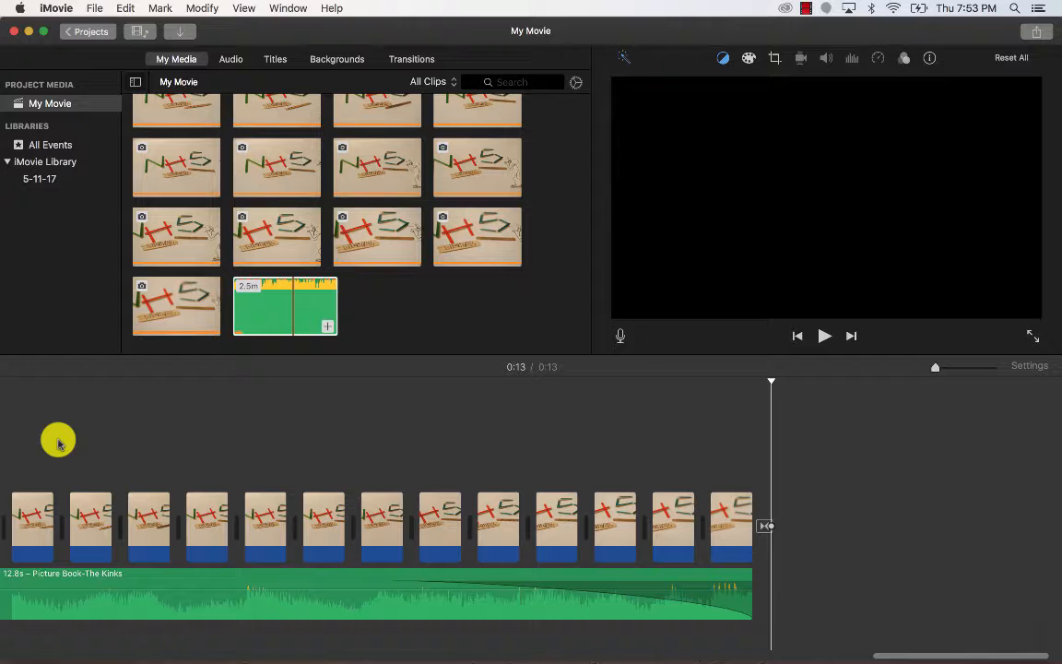
Browse the built-in sound effects and preview the Chicken effect
scroll(348, 562, "left", 10)
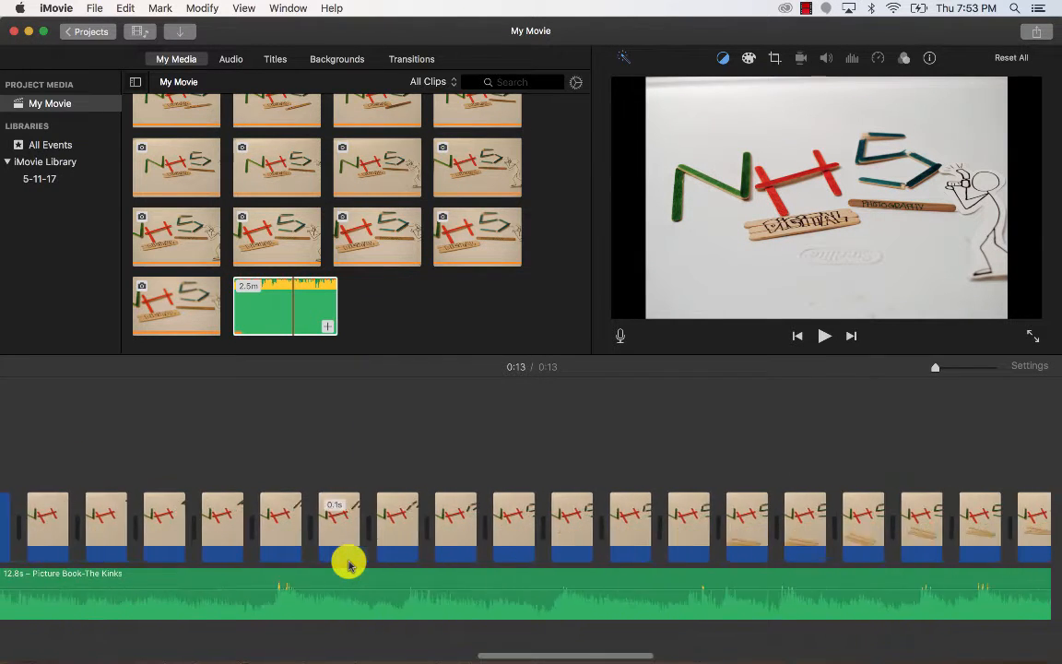
scroll(350, 563, "left", 10)
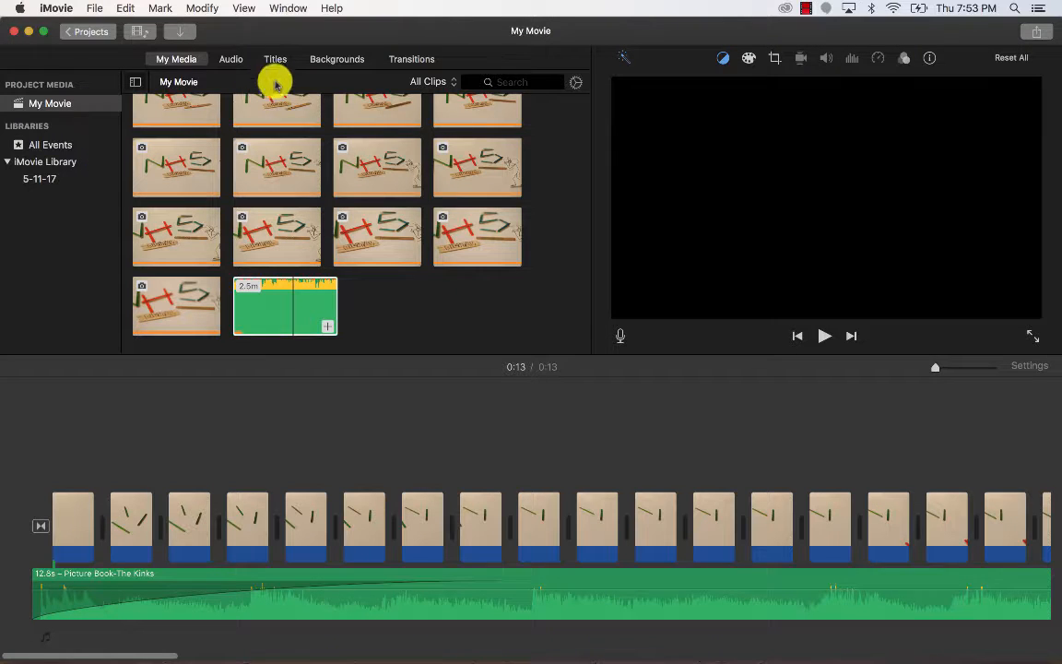
left_click(237, 60)
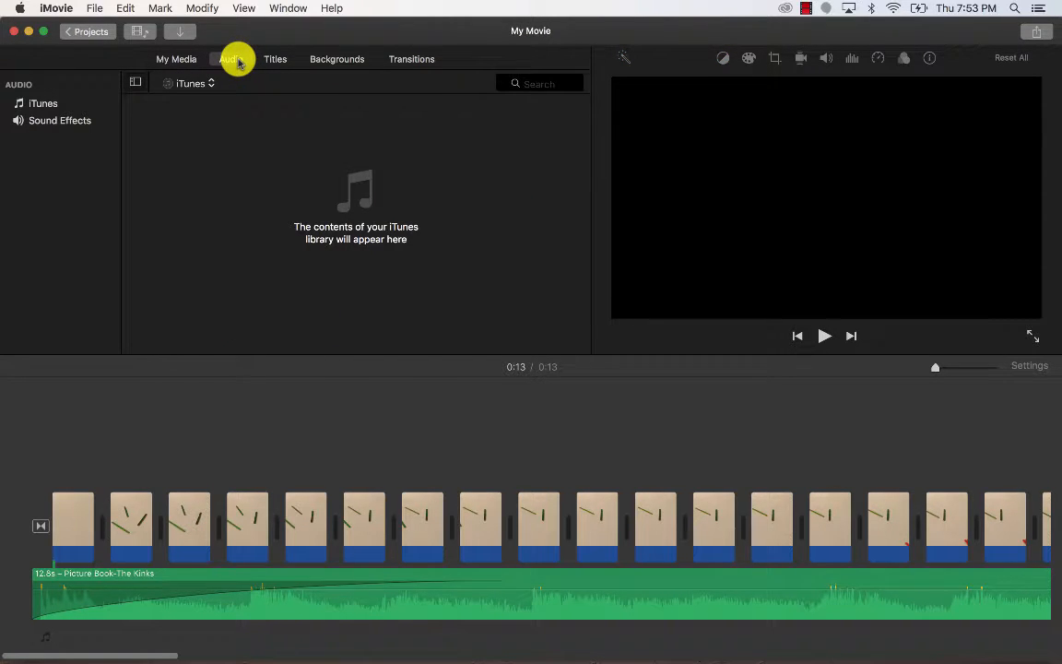
left_click(78, 121)
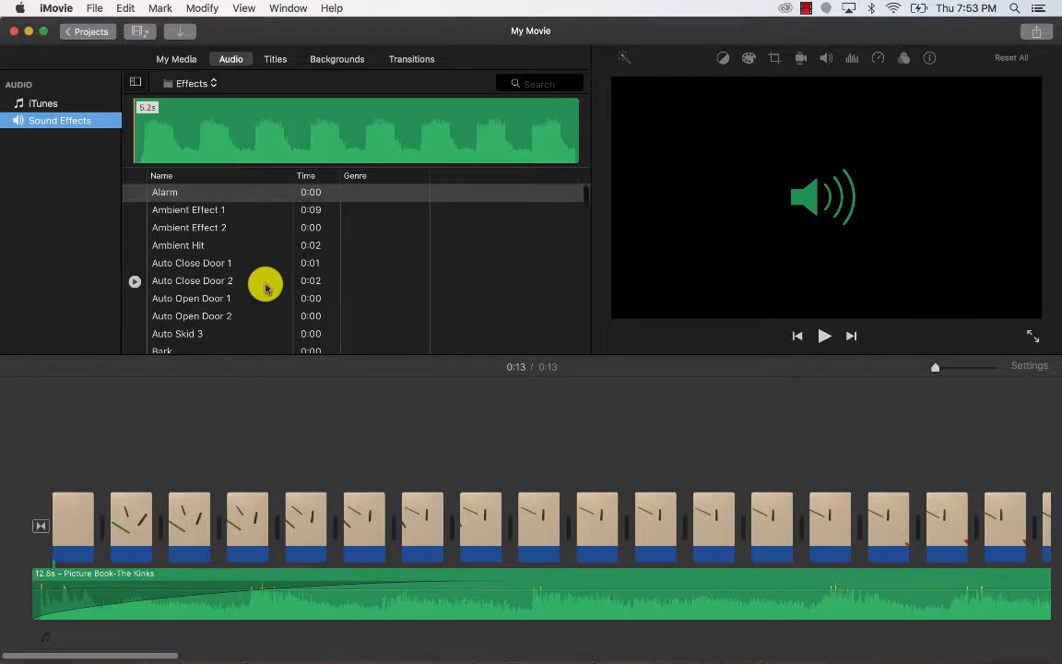
scroll(265, 288, "down", 10)
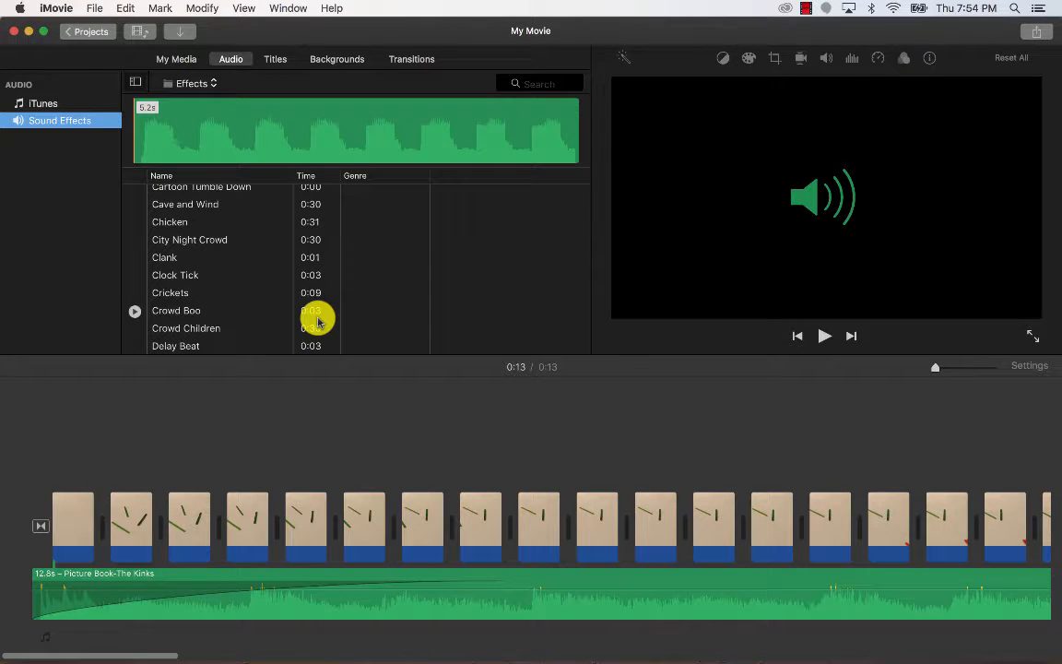
left_click(137, 224)
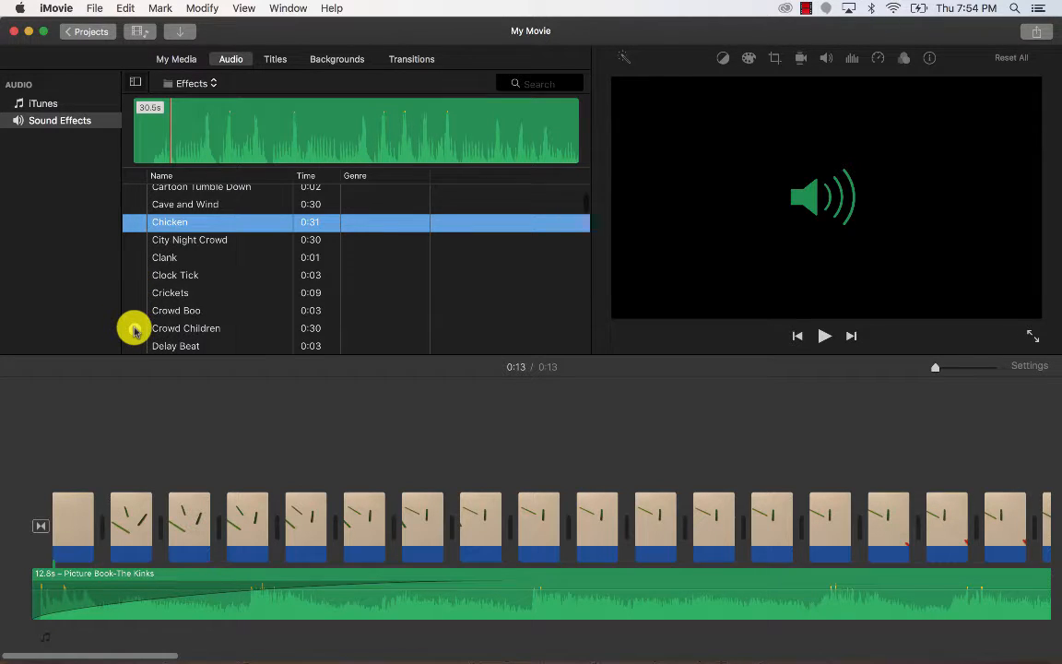
Preview the Duck sound effect, place it on the timeline from the fourth photo onward, and select the clip
scroll(134, 330, "down", 3)
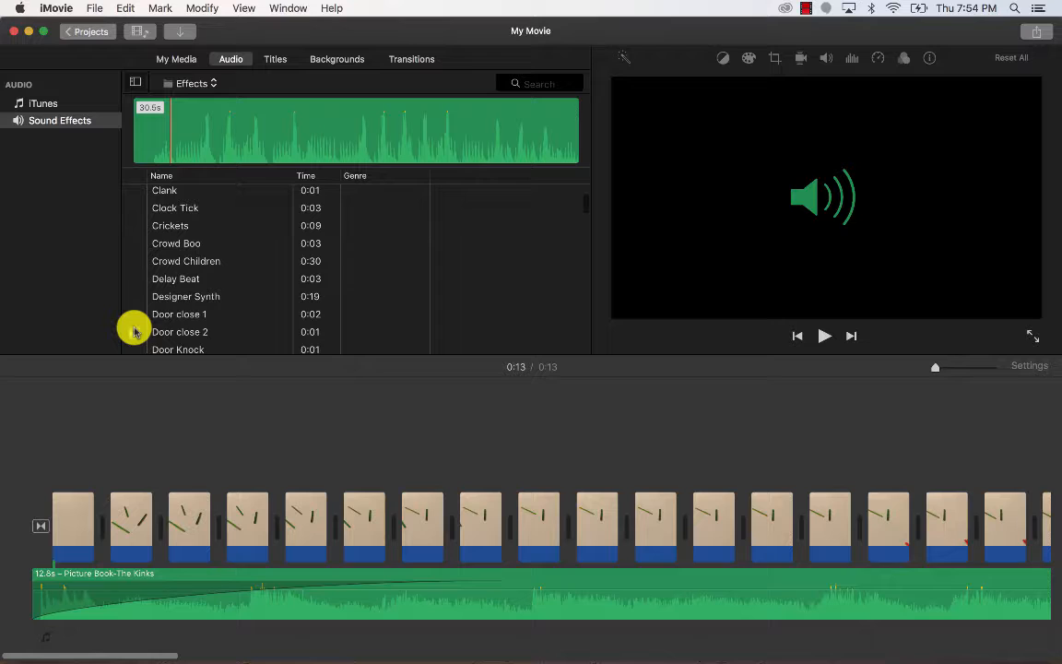
scroll(134, 331, "down", 5)
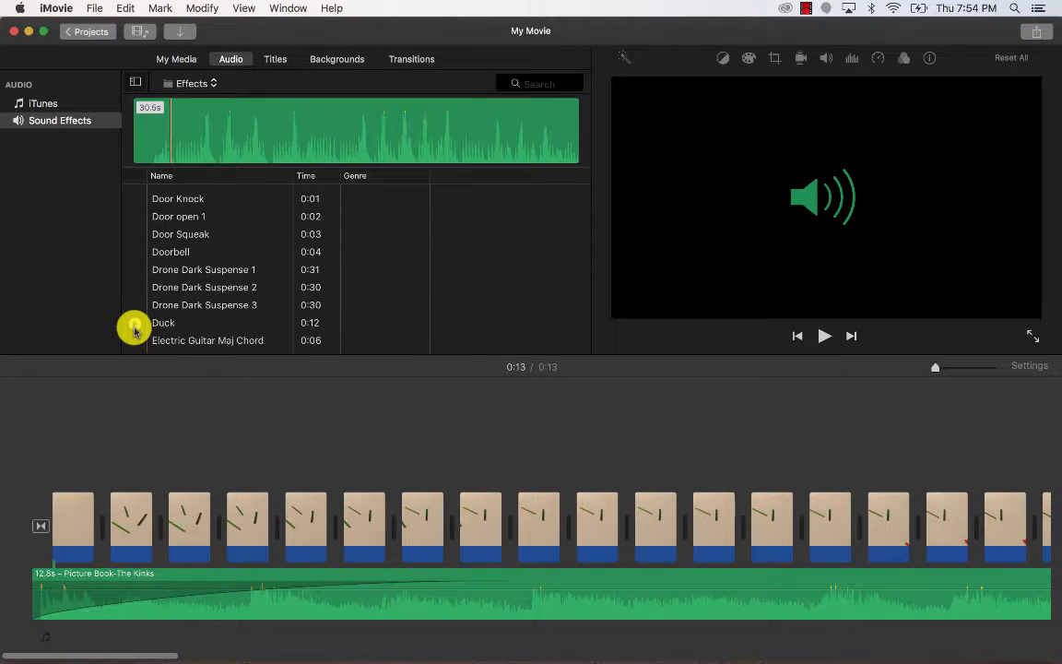
left_click(134, 328)
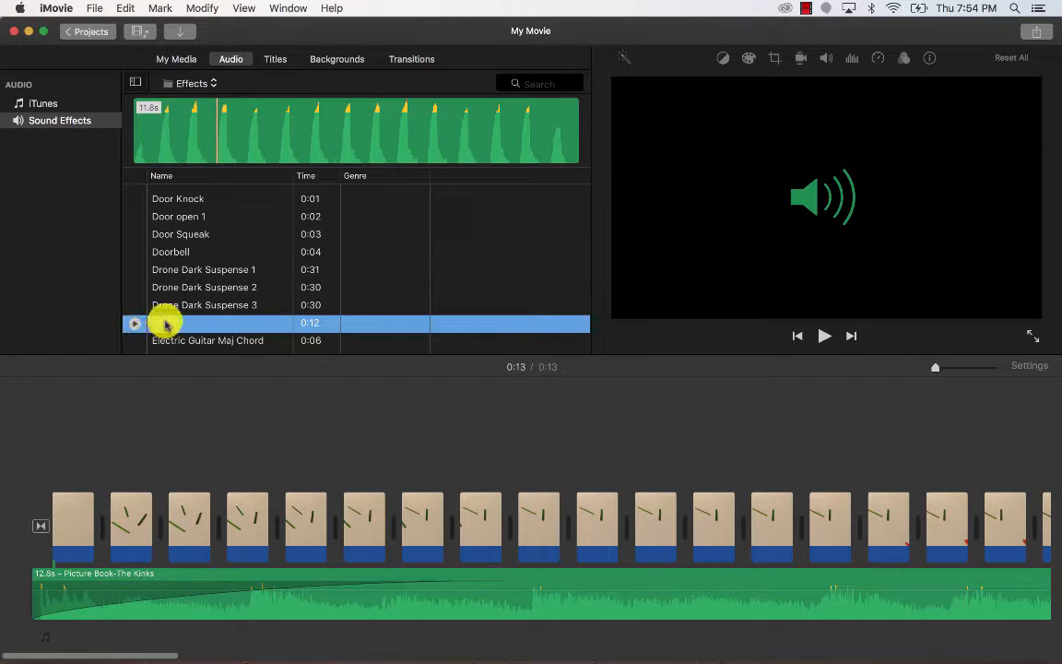
left_click_drag(166, 322, 210, 592)
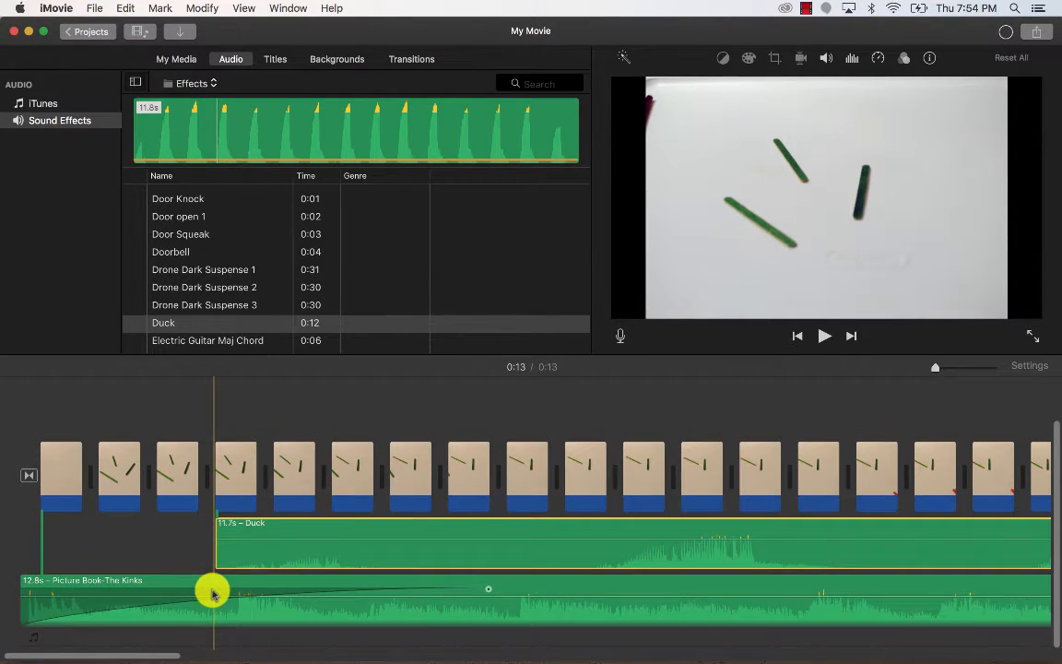
left_click(270, 533)
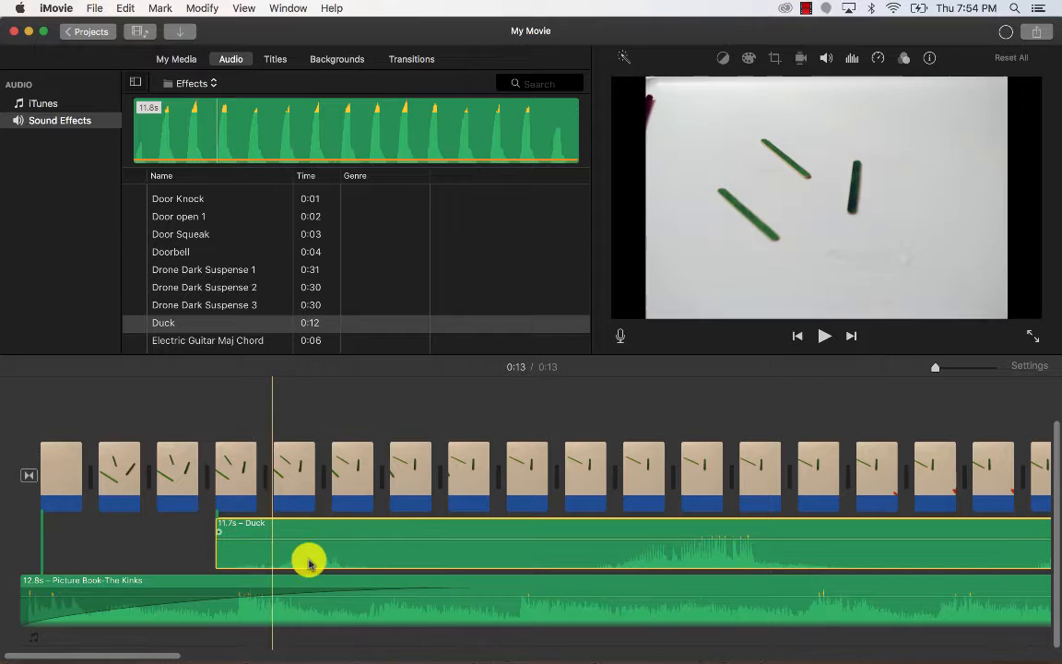
Move the Duck sound effect so it starts at the seventh photo, and play the movie from the third photo's end
left_click_drag(427, 553, 639, 557)
left_click(210, 509)
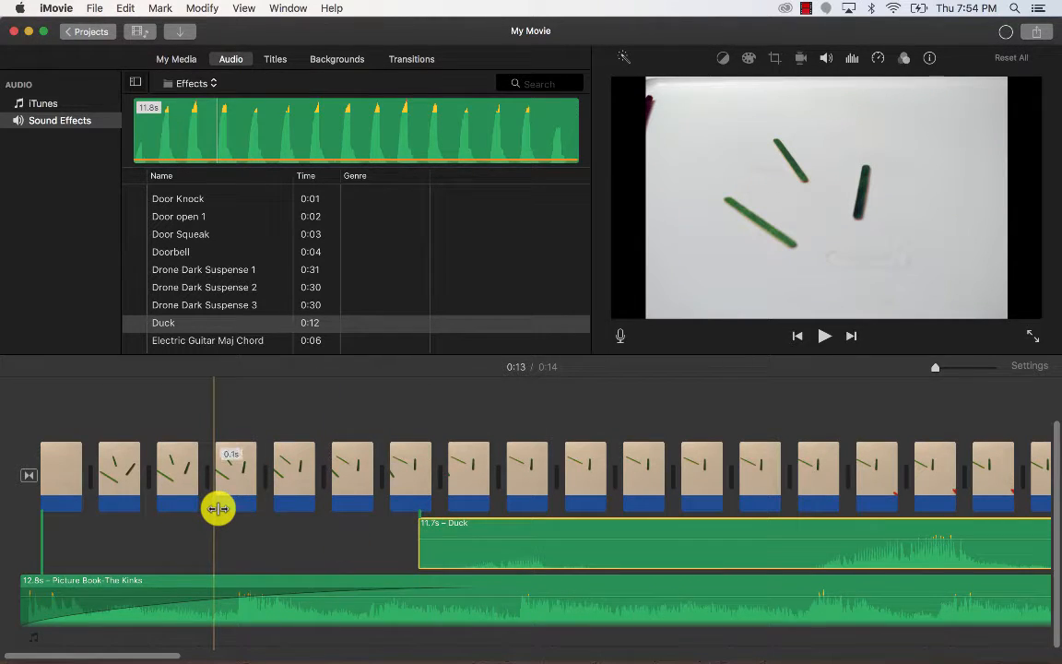
key("space")
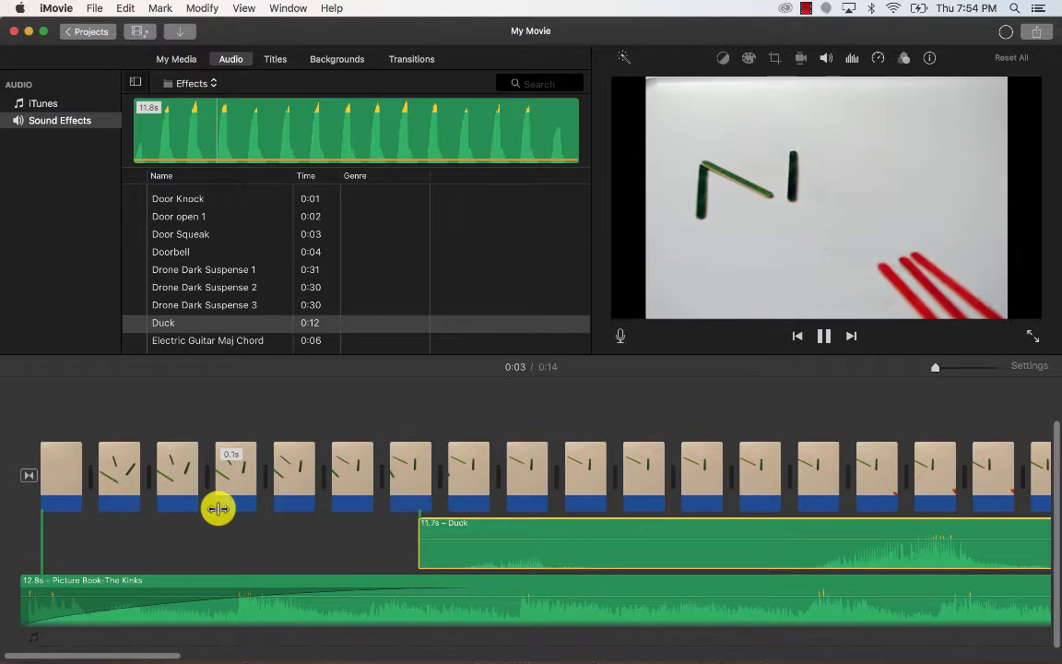
key("space")
scroll(219, 512, "right", 10)
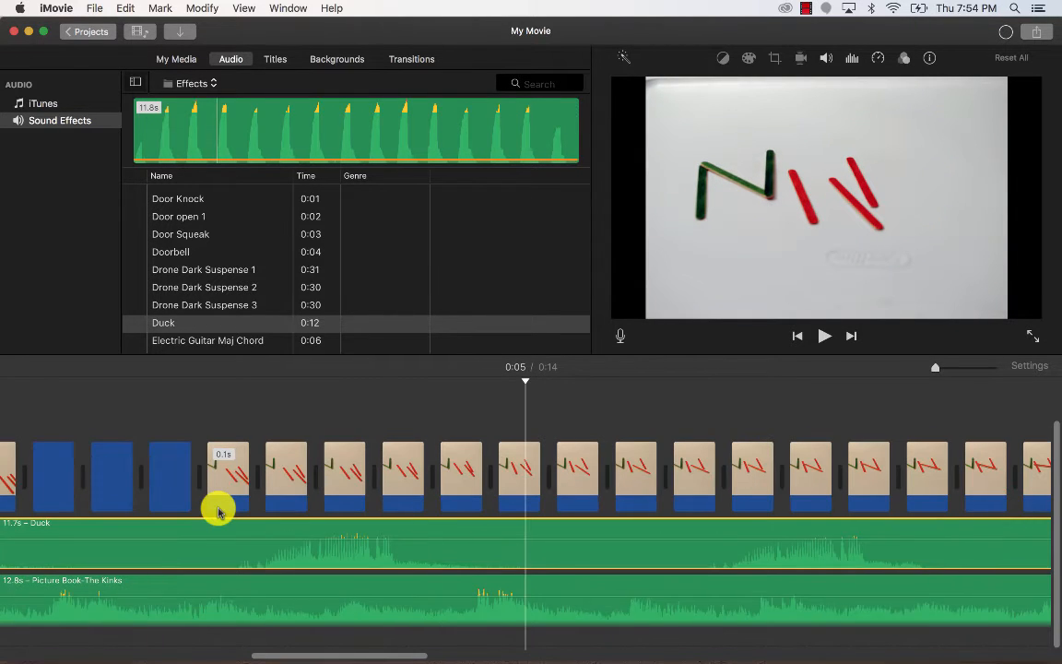
Lower the volume of other clips under the Duck effect with ducking at maximum, and play the movie from the third photo
scroll(218, 513, "left", 10)
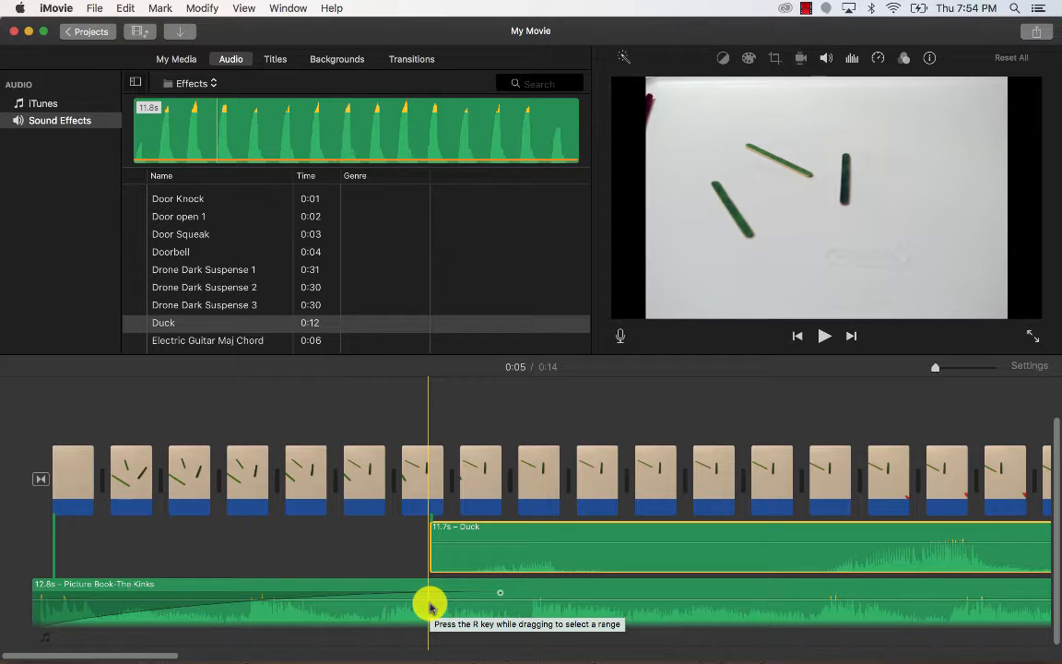
left_click(828, 59)
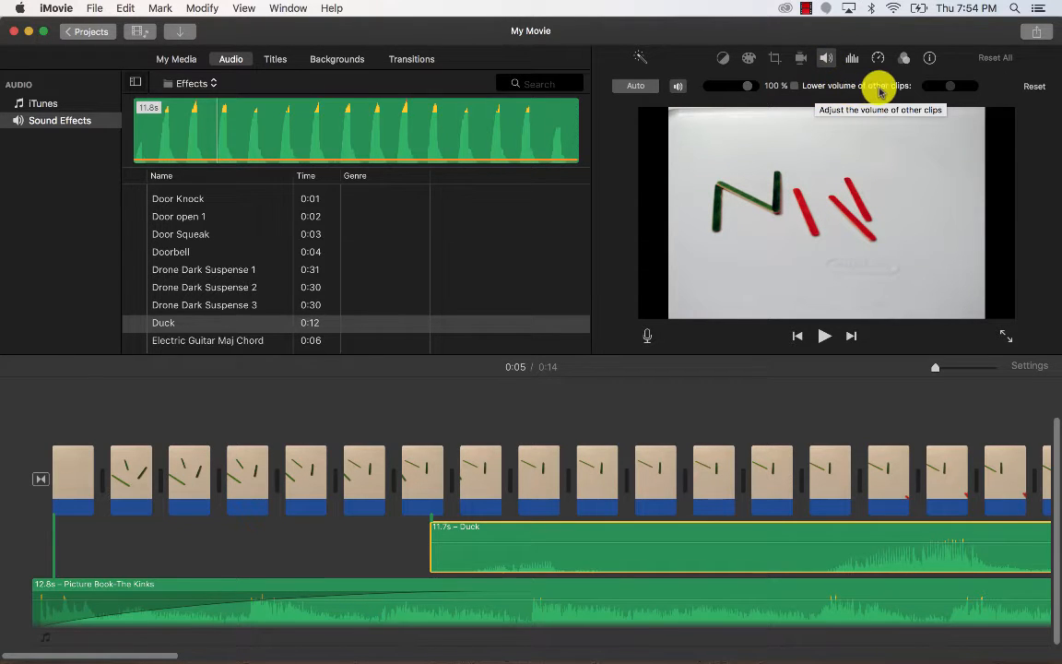
left_click(794, 87)
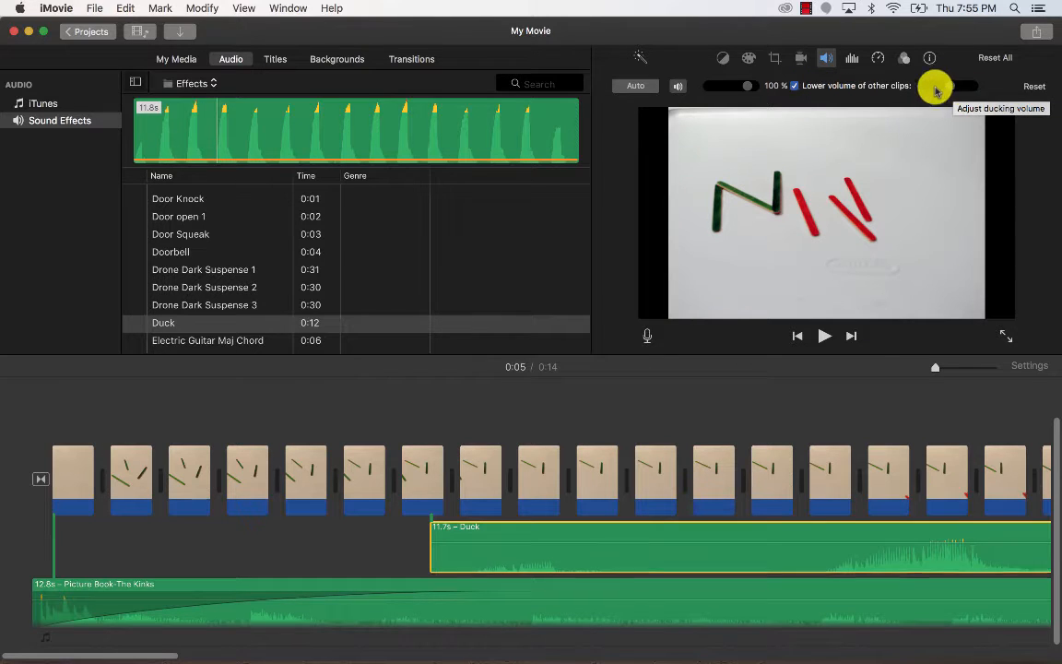
left_click_drag(966, 89, 1014, 96)
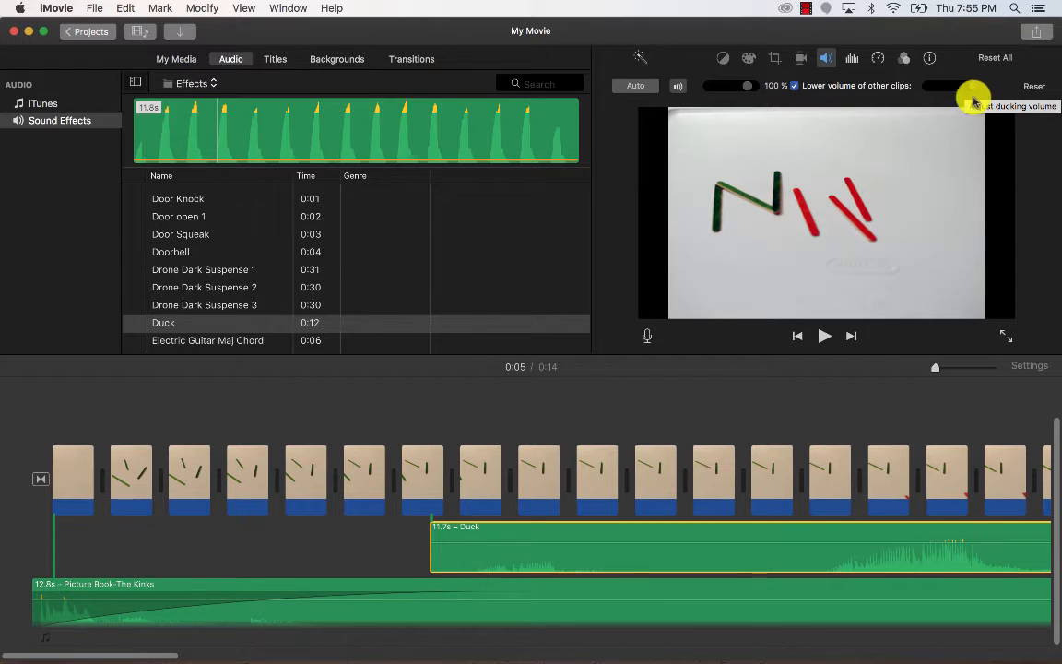
left_click(182, 420)
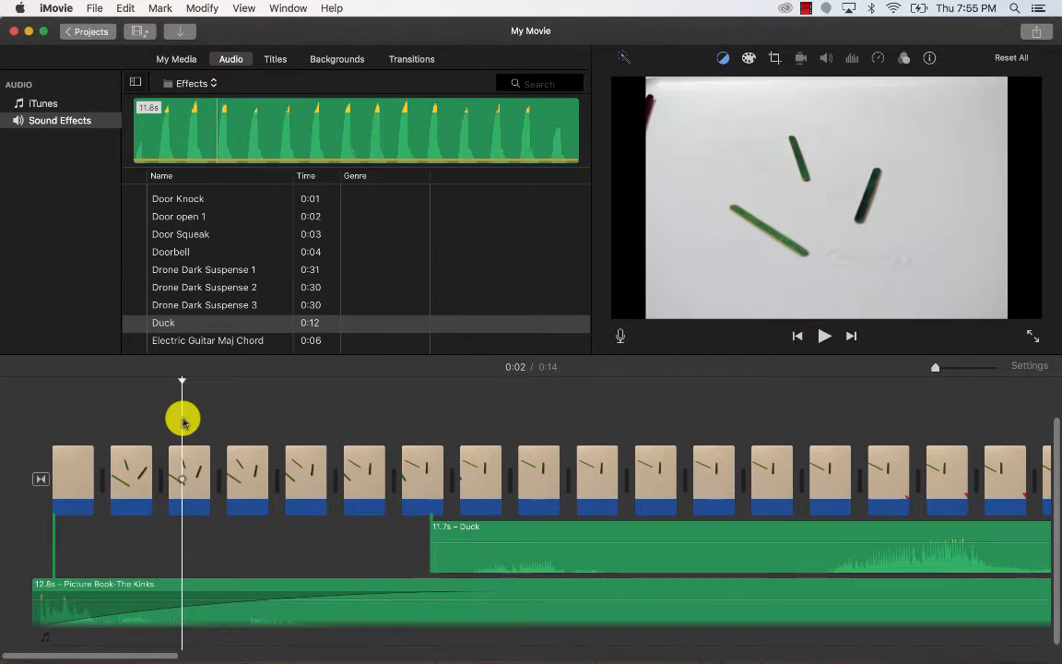
key("space")
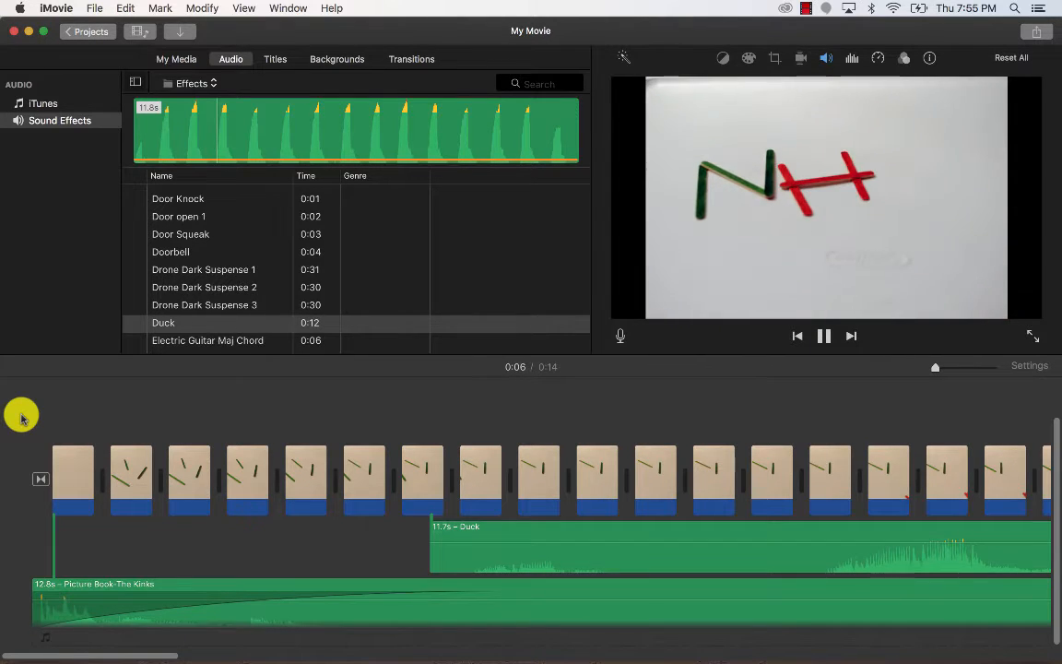
key("space")
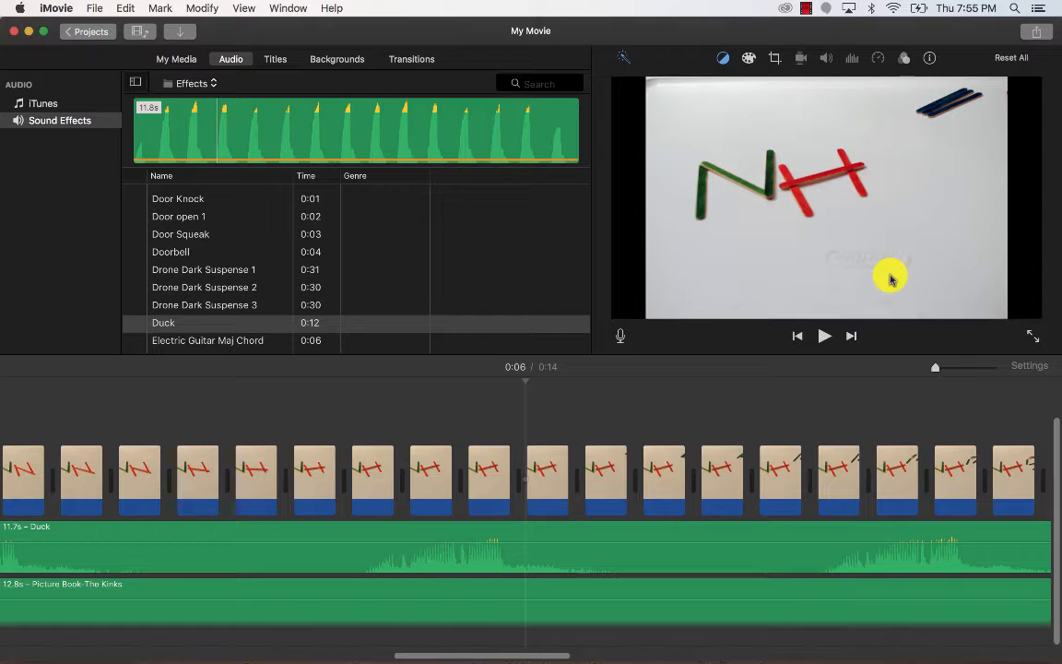
Review the settings for exporting My Movie as a video file, browse the available save locations, and cancel the export
left_click(1038, 34)
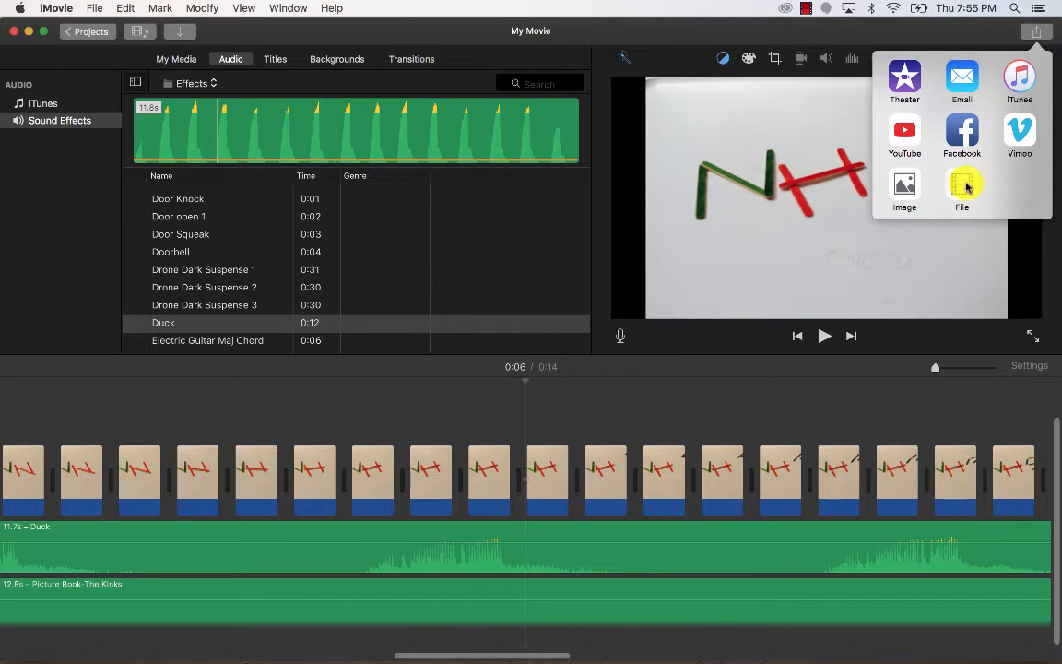
left_click(960, 189)
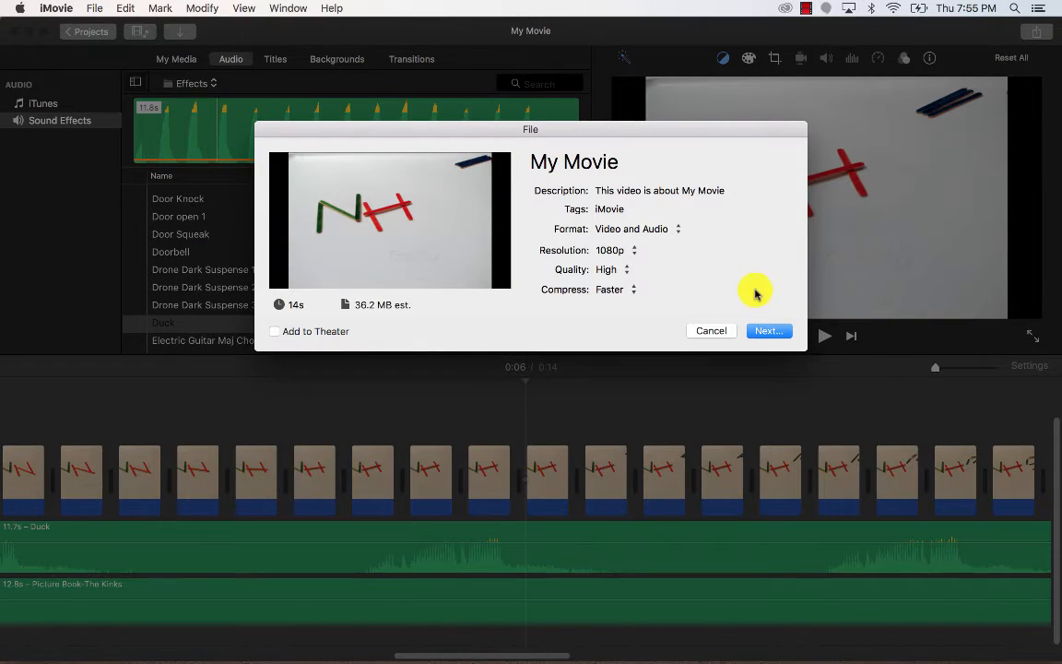
left_click(601, 170)
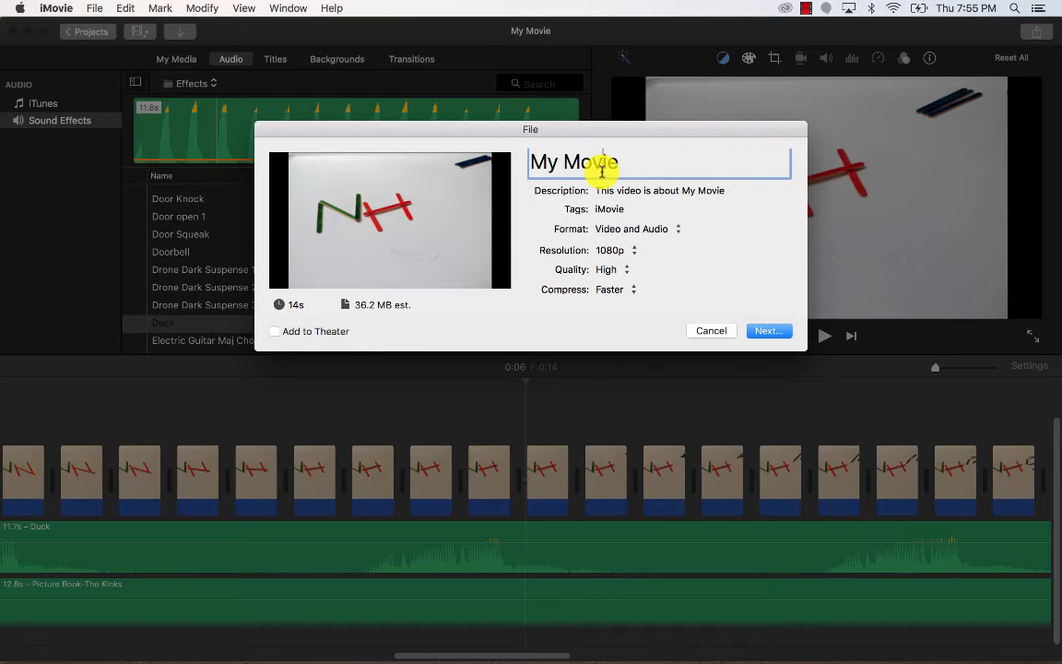
left_click(758, 337)
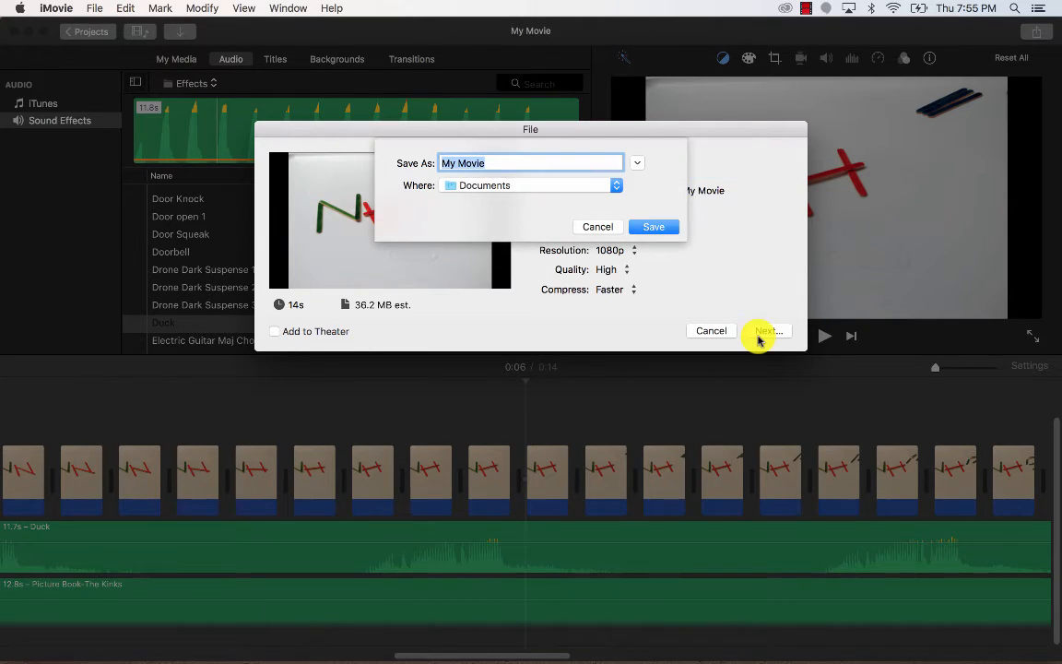
left_click(634, 164)
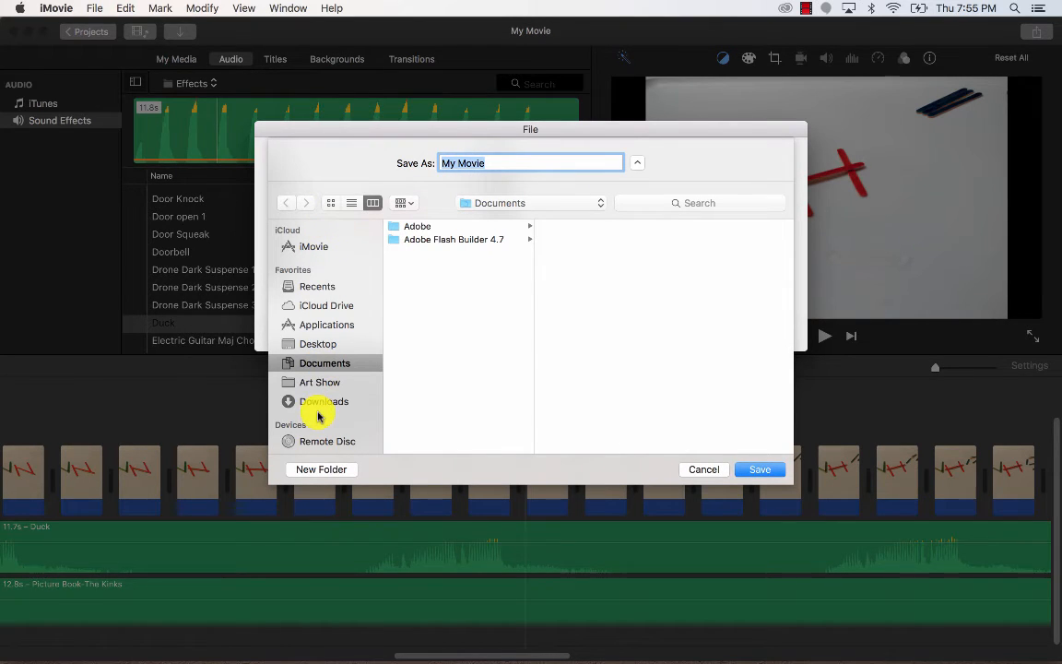
scroll(316, 417, "down", 4)
scroll(317, 416, "up", 5)
left_click(704, 470)
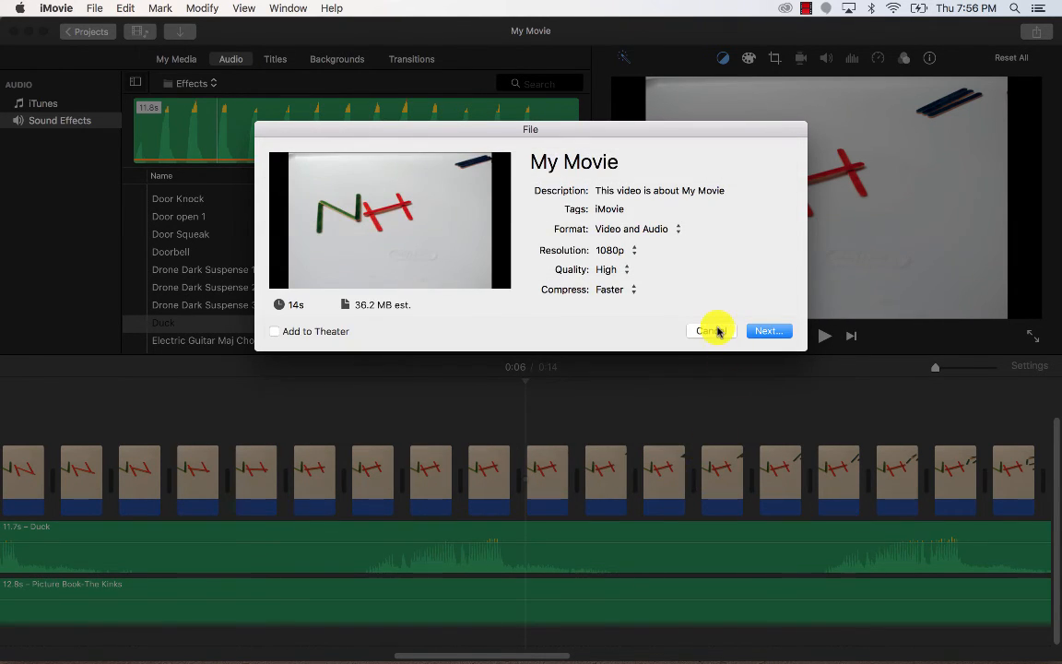
left_click(711, 331)
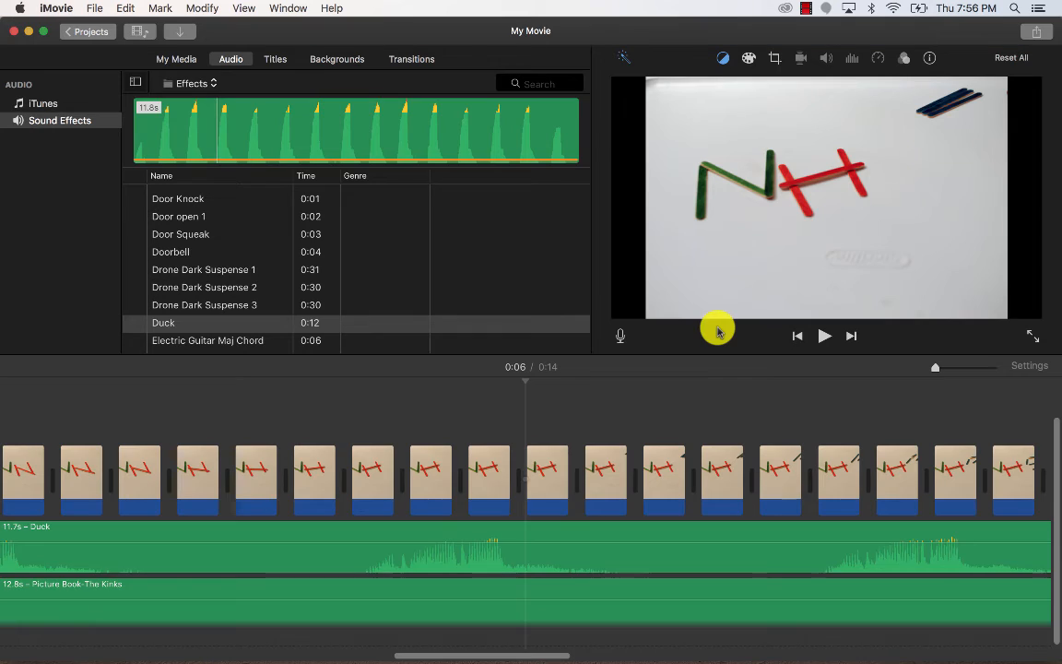